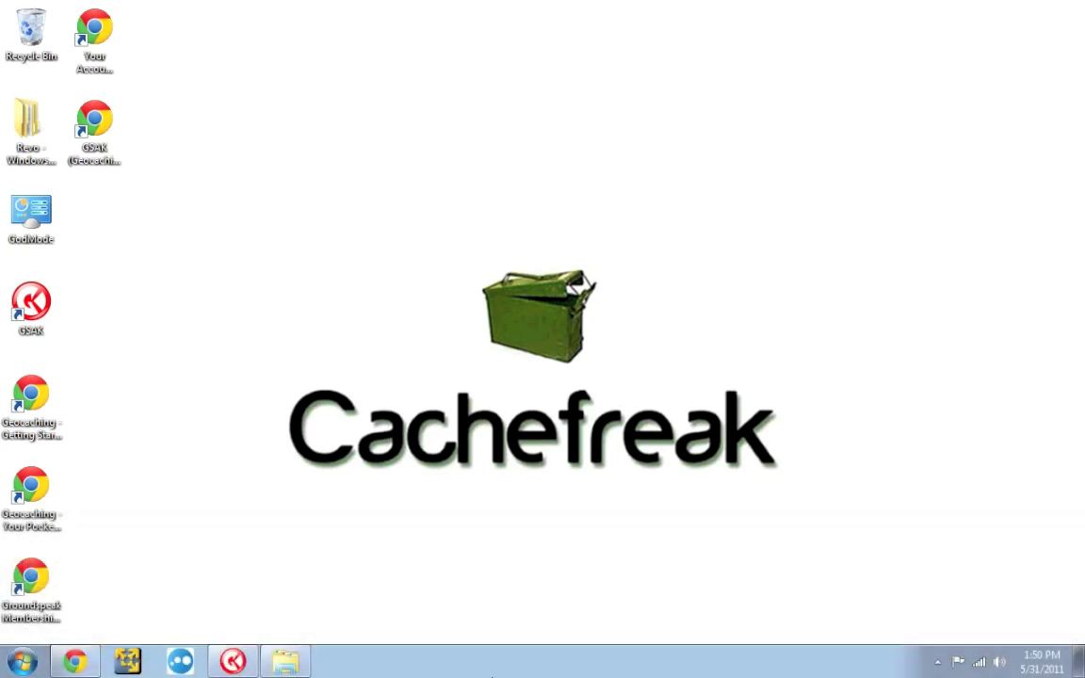
Switch to GSAK and start a new waypoint filter with distance less than or equal to 10 miles.
{"action": "left_click", "coordinate": [222, 664]}
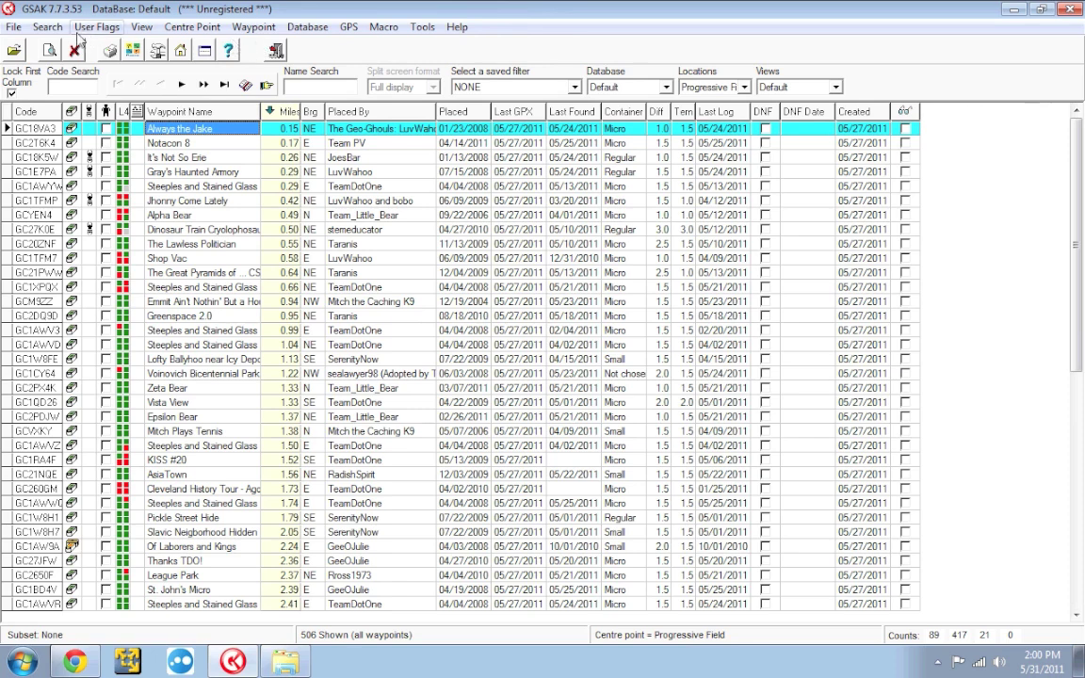
{"action": "left_click", "coordinate": [47, 28]}
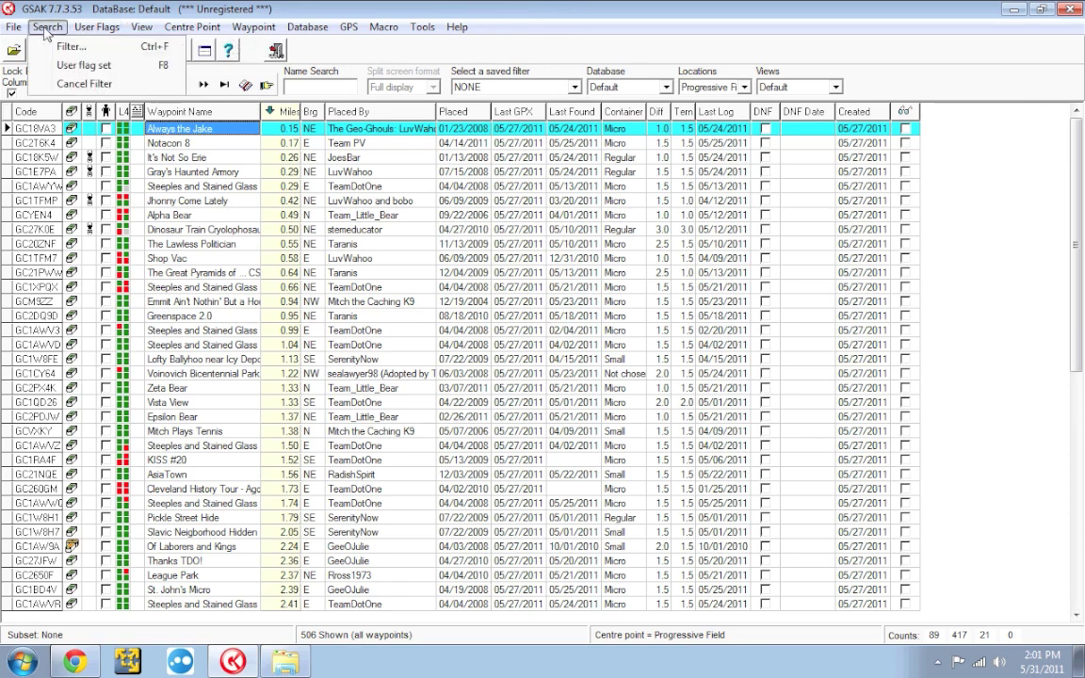
{"action": "left_click", "coordinate": [64, 53]}
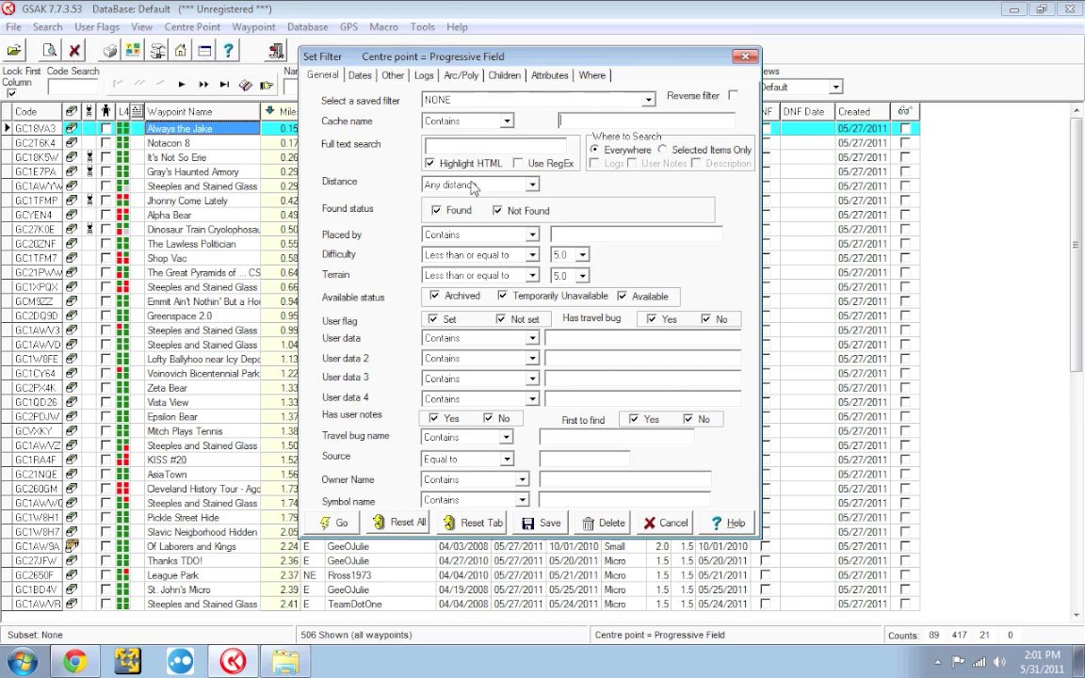
{"action": "left_click", "coordinate": [439, 185]}
{"action": "left_click", "coordinate": [463, 212]}
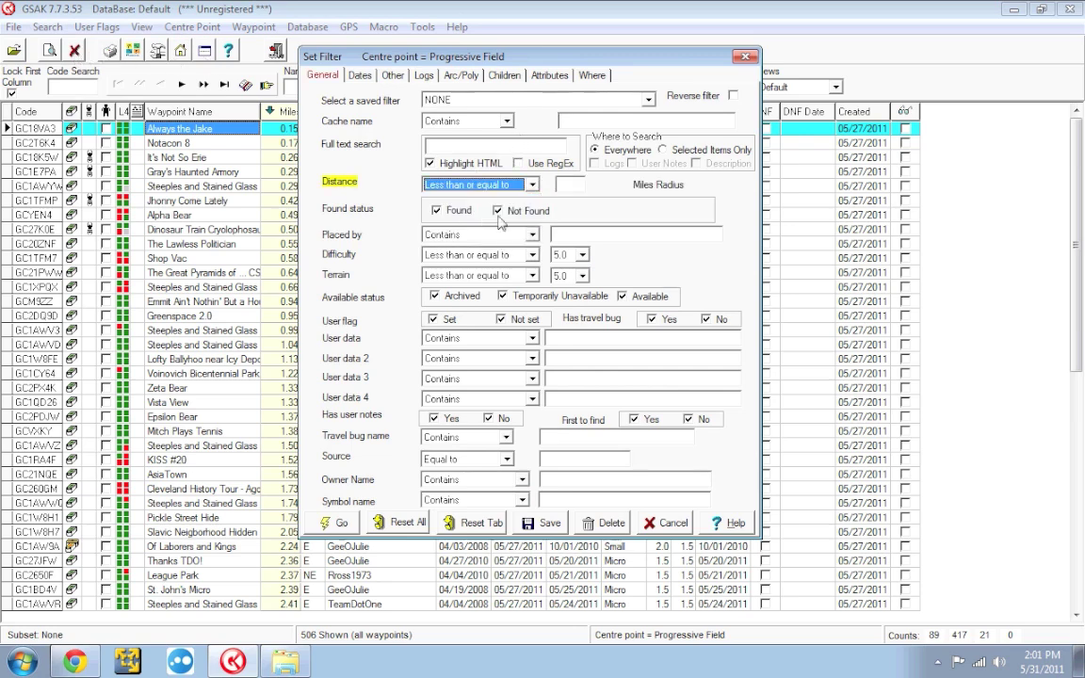
{"action": "type", "text": "0"}
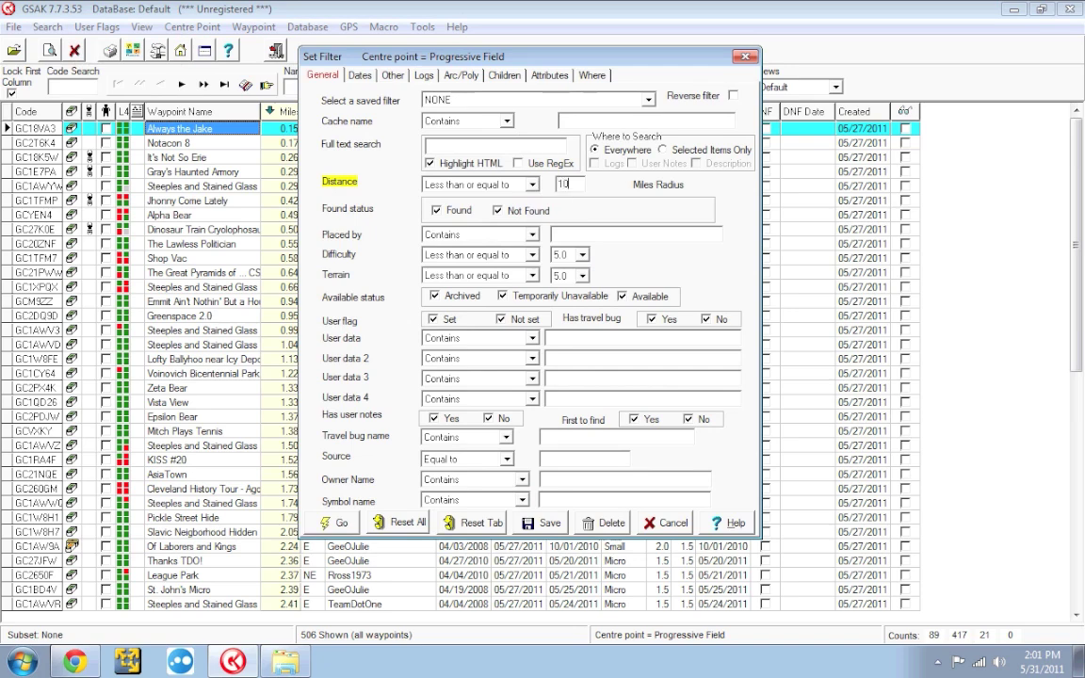
Limit the filter to Traditional and Multi cache types and to Regular and Large container sizes.
{"action": "left_click", "coordinate": [391, 75]}
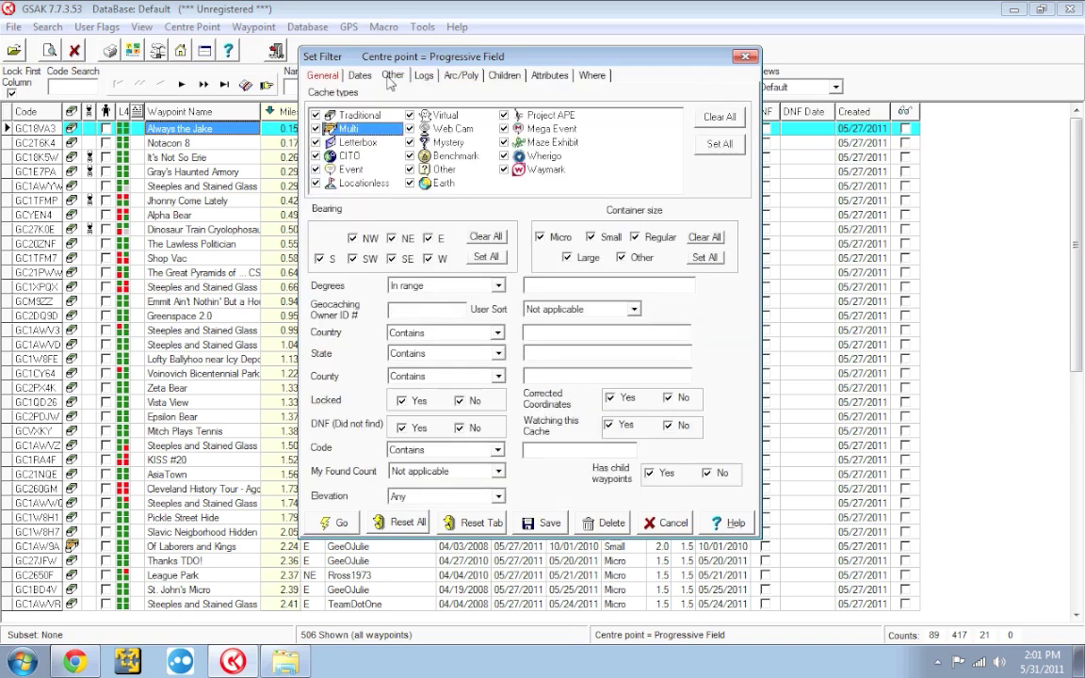
{"action": "left_click", "coordinate": [732, 123]}
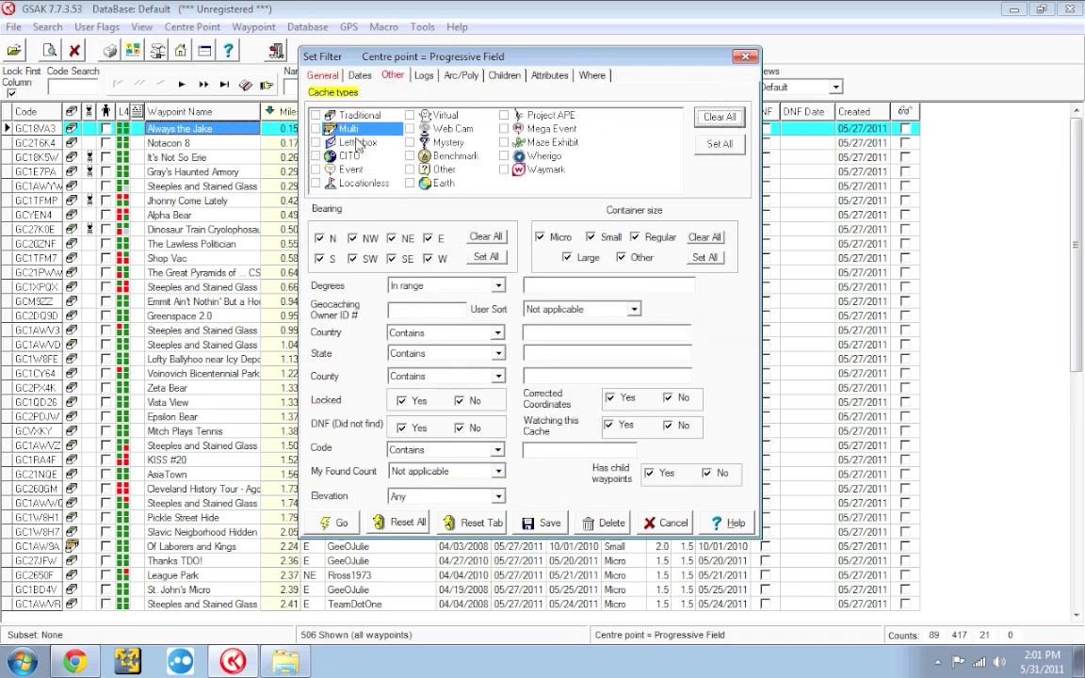
{"action": "left_click", "coordinate": [315, 115]}
{"action": "left_click", "coordinate": [316, 128]}
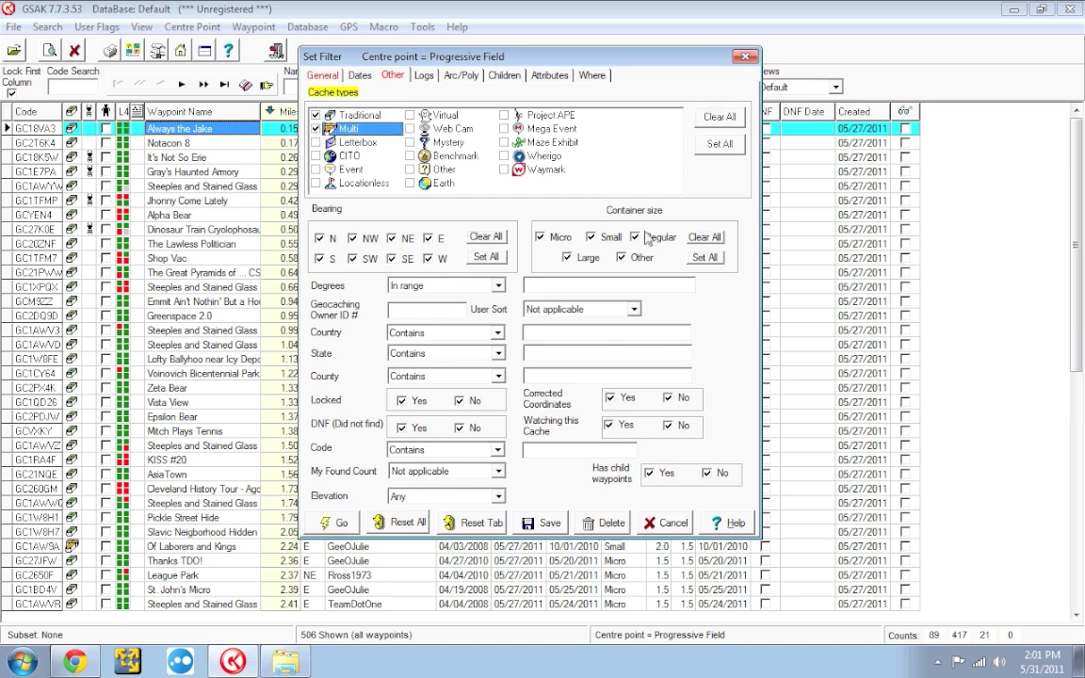
{"action": "left_click", "coordinate": [705, 236]}
{"action": "left_click", "coordinate": [636, 237]}
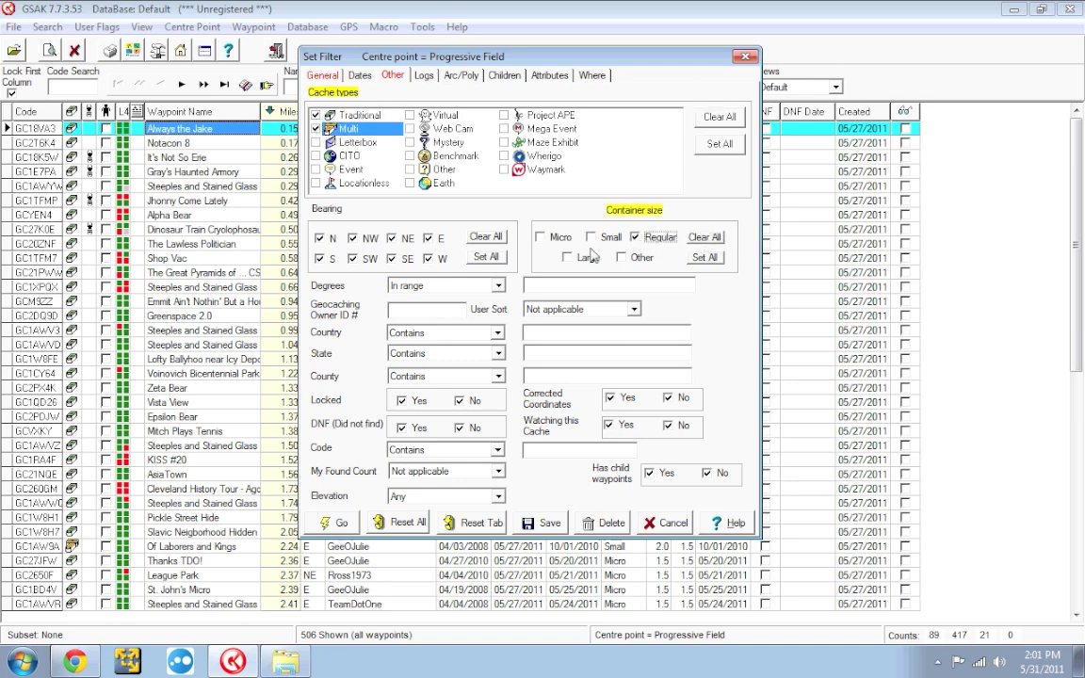
{"action": "left_click", "coordinate": [567, 258]}
Save the filter as "Reg/Large around home" and apply it to the waypoint list.
{"action": "left_click", "coordinate": [337, 525]}
{"action": "left_click", "coordinate": [544, 523]}
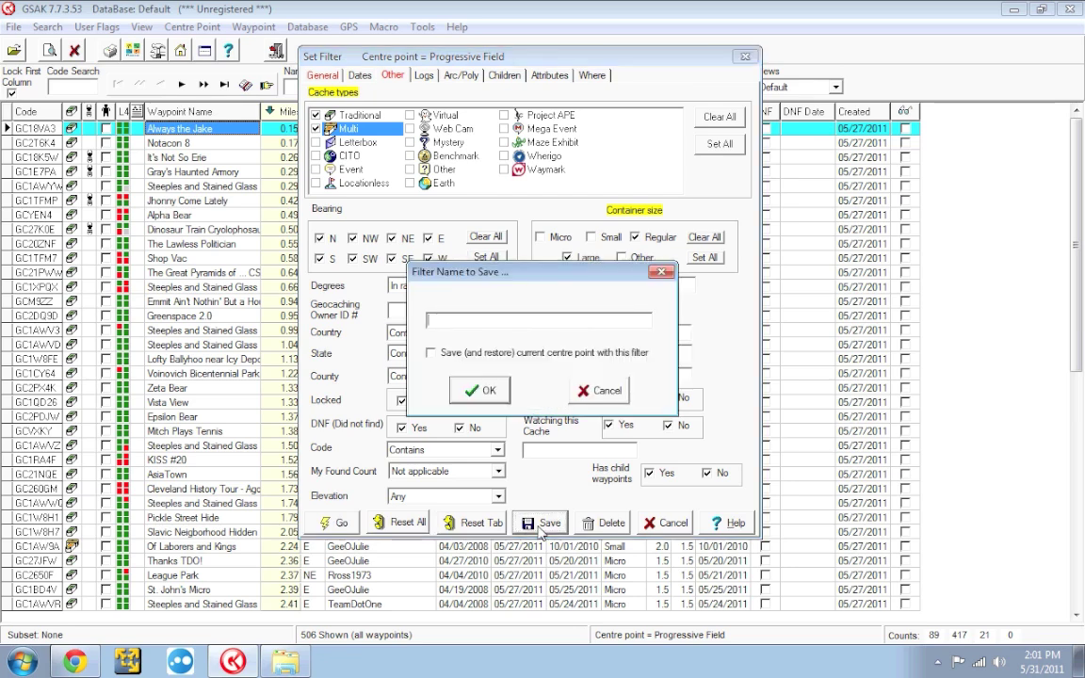
{"action": "type", "text": "Reg/Large around home"}
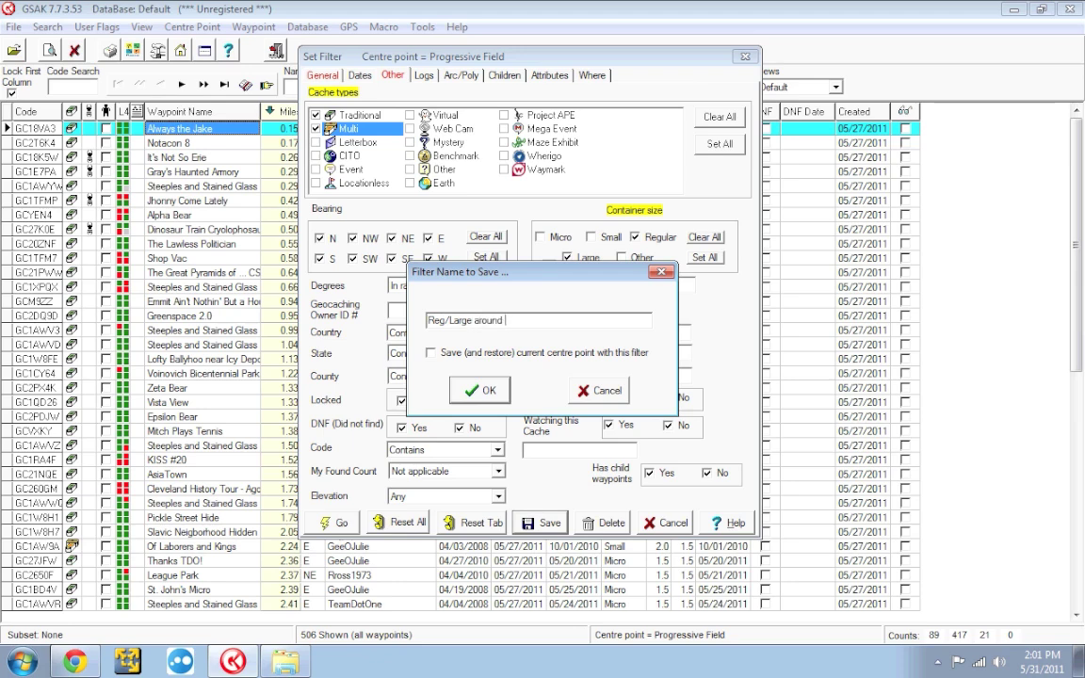
{"action": "left_click", "coordinate": [475, 394]}
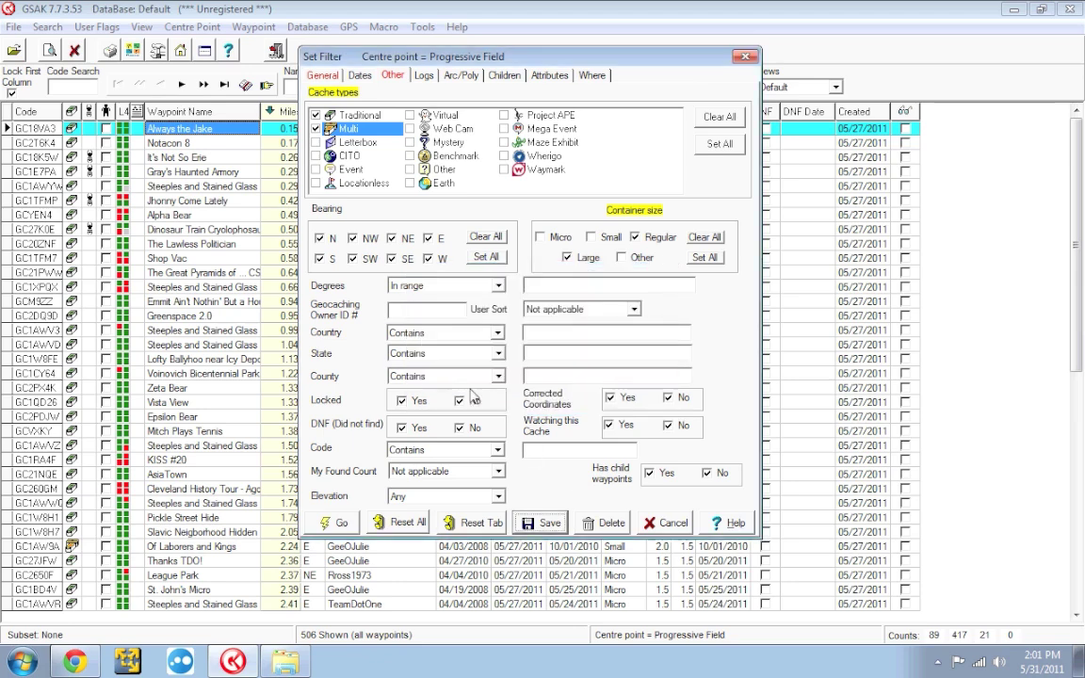
{"action": "left_click", "coordinate": [334, 524]}
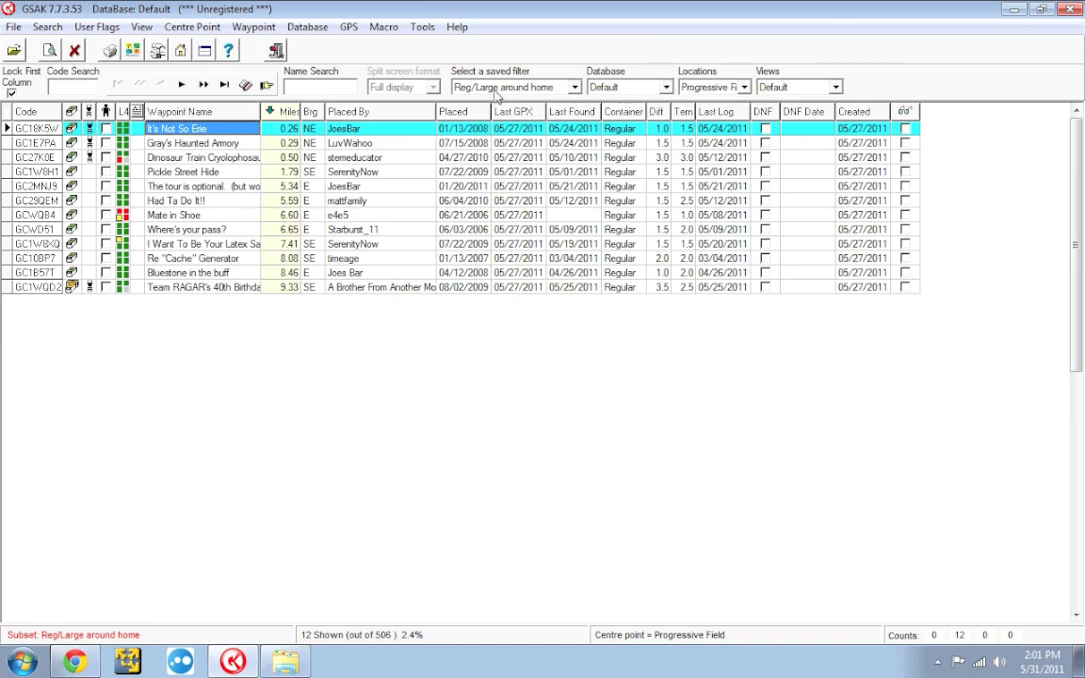
Check the list of saved filters and cancel the active filter to show all waypoints.
{"action": "left_click", "coordinate": [503, 88]}
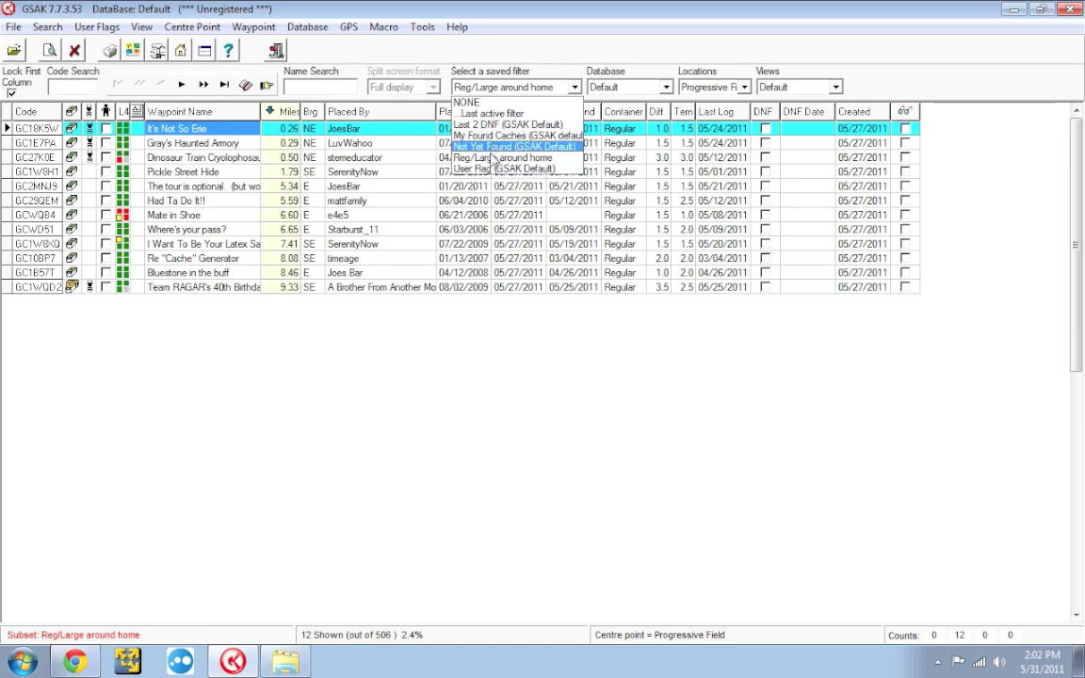
{"action": "left_click", "coordinate": [448, 29]}
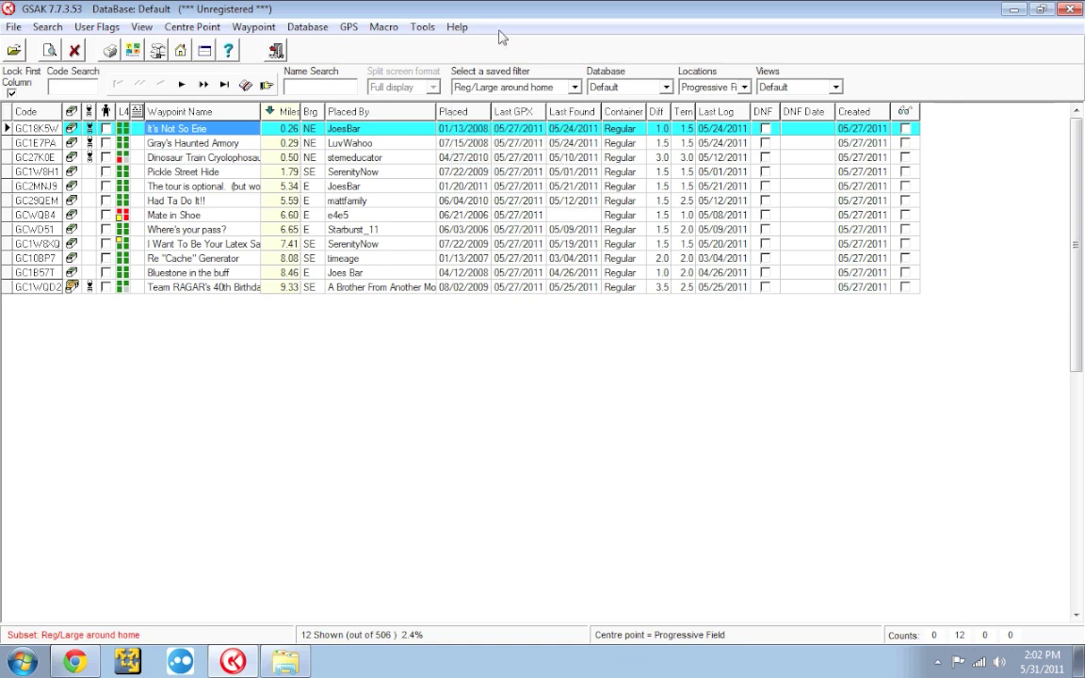
{"action": "left_click", "coordinate": [43, 28]}
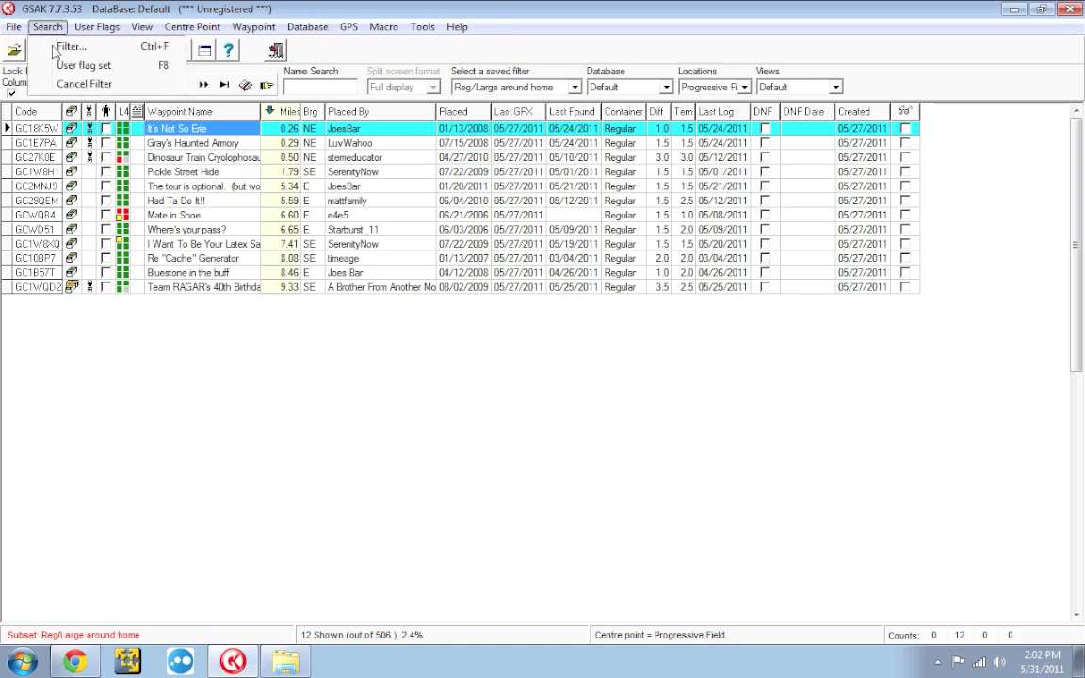
{"action": "left_click", "coordinate": [88, 85]}
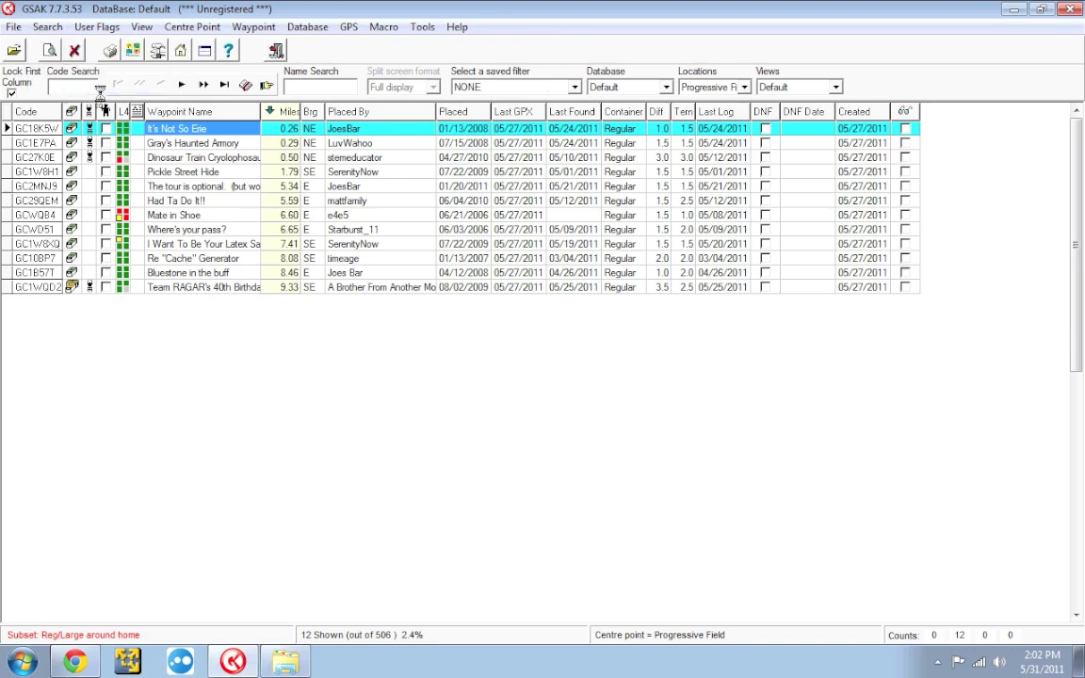
Start another waypoint filter with distance less than or equal to 5 miles.
{"action": "left_click", "coordinate": [52, 28]}
{"action": "left_click", "coordinate": [62, 45]}
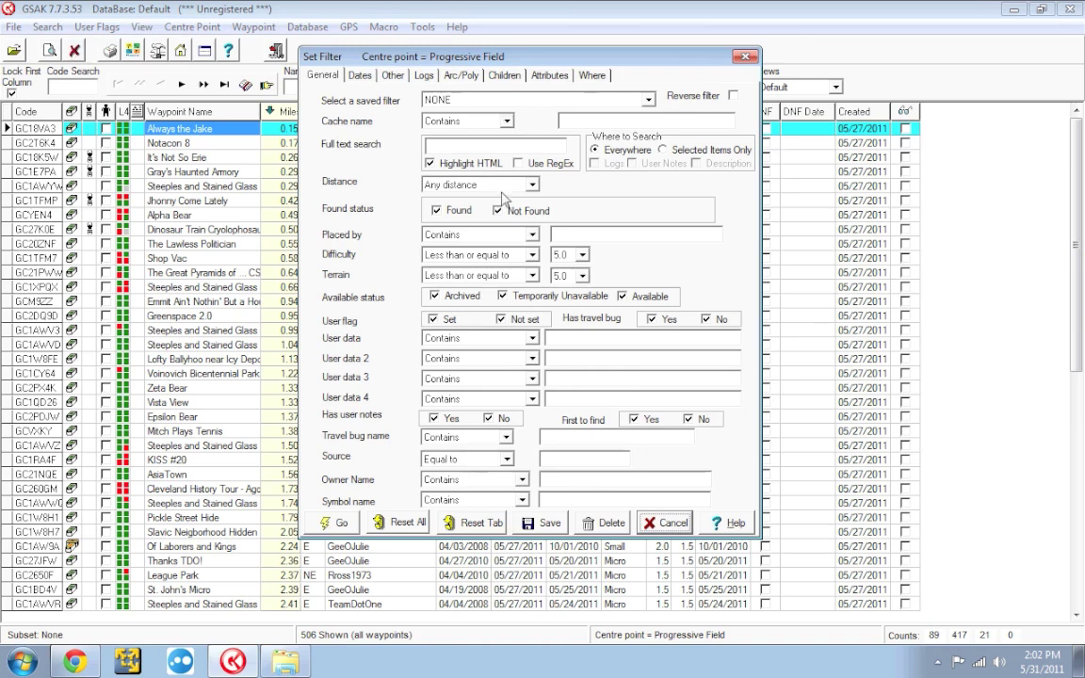
{"action": "left_click", "coordinate": [496, 236]}
{"action": "left_click", "coordinate": [447, 212]}
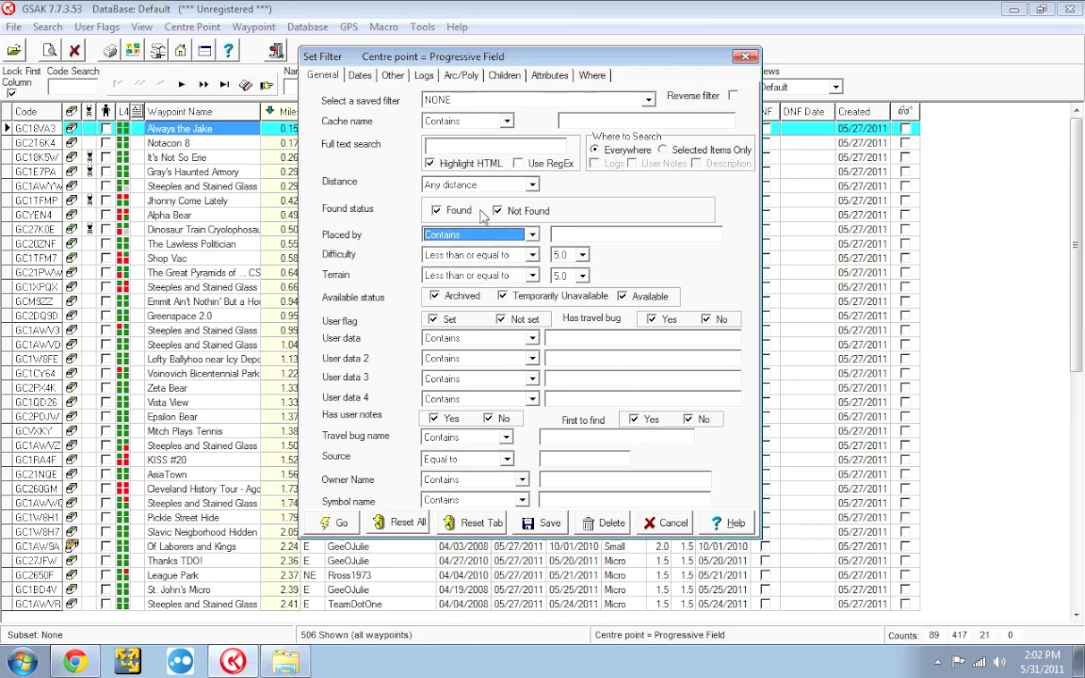
{"action": "left_click", "coordinate": [463, 187]}
{"action": "left_click", "coordinate": [430, 206]}
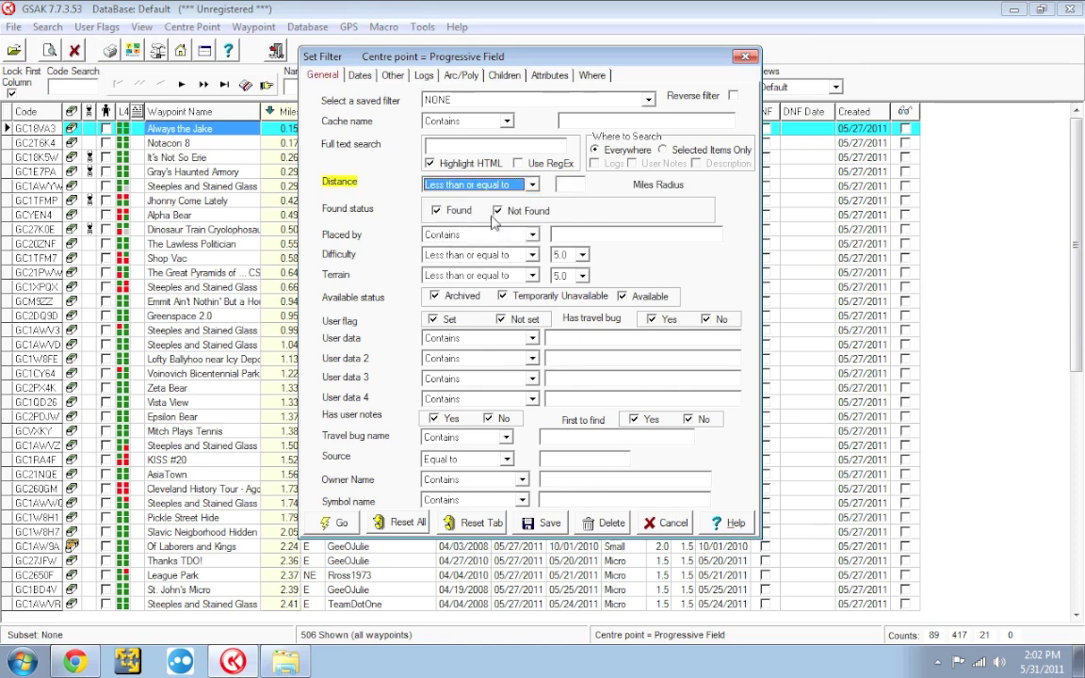
{"action": "left_click", "coordinate": [572, 185]}
{"action": "type", "text": "5"}
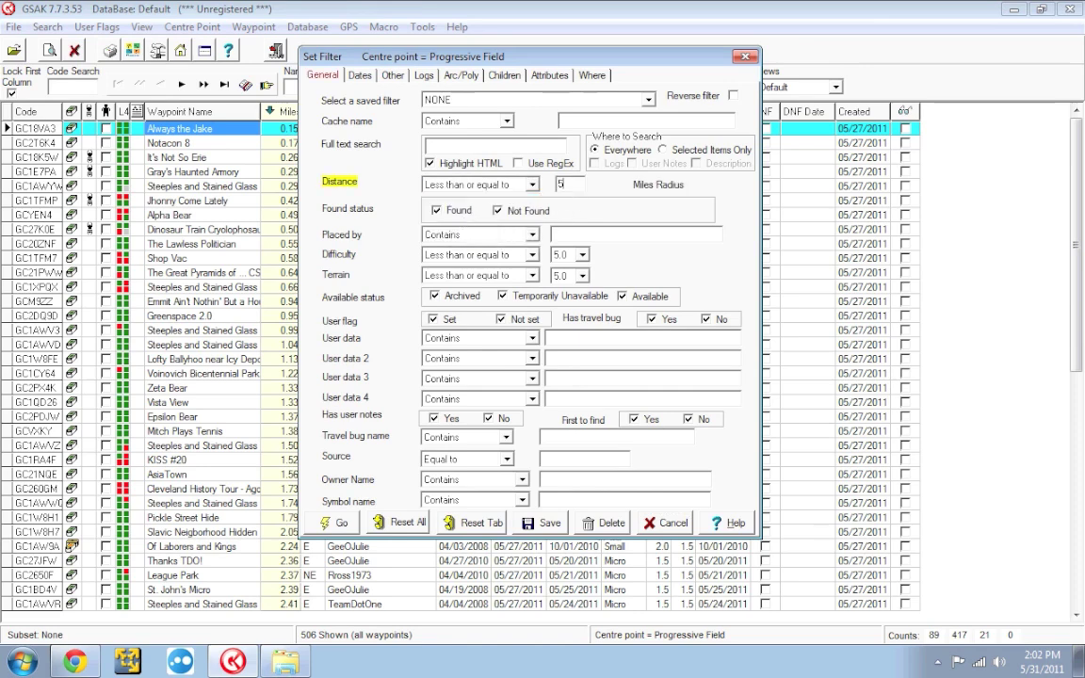
Limit the filter to Traditional and Multi cache types and to the Micro container size only.
{"action": "left_click", "coordinate": [392, 77]}
{"action": "left_click", "coordinate": [732, 124]}
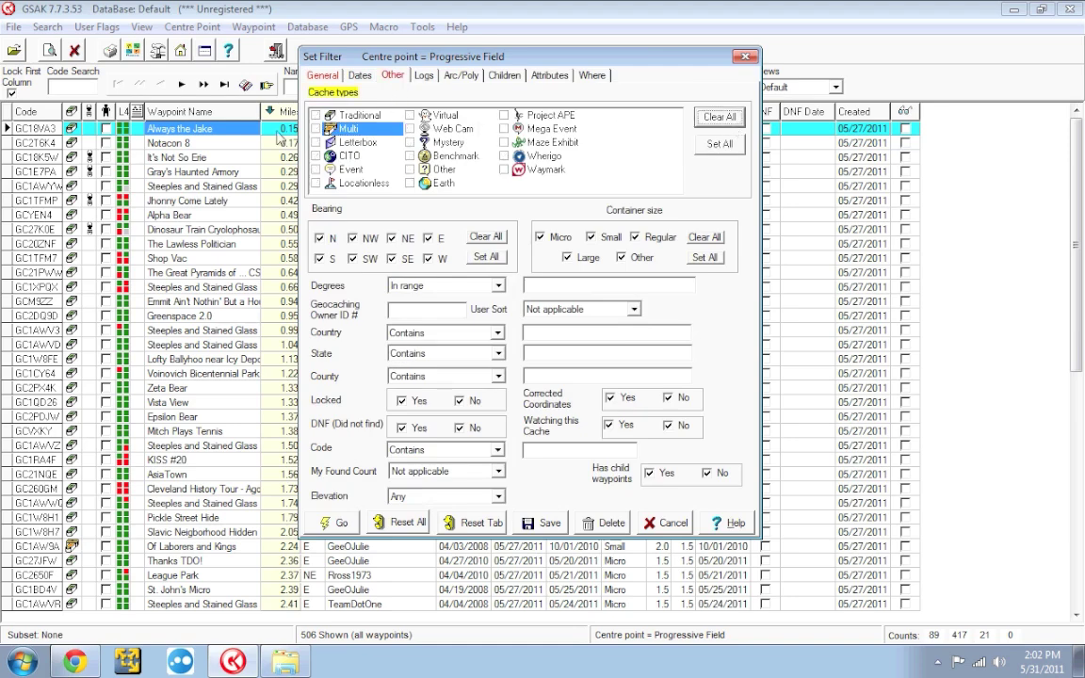
{"action": "left_click", "coordinate": [316, 115]}
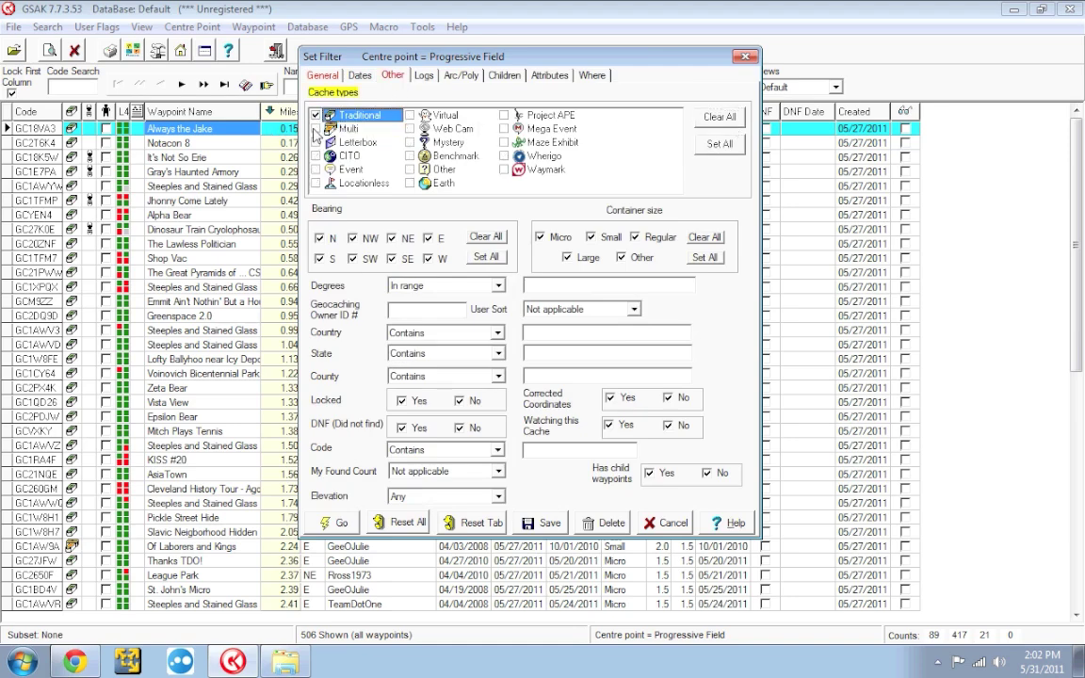
{"action": "left_click", "coordinate": [316, 128]}
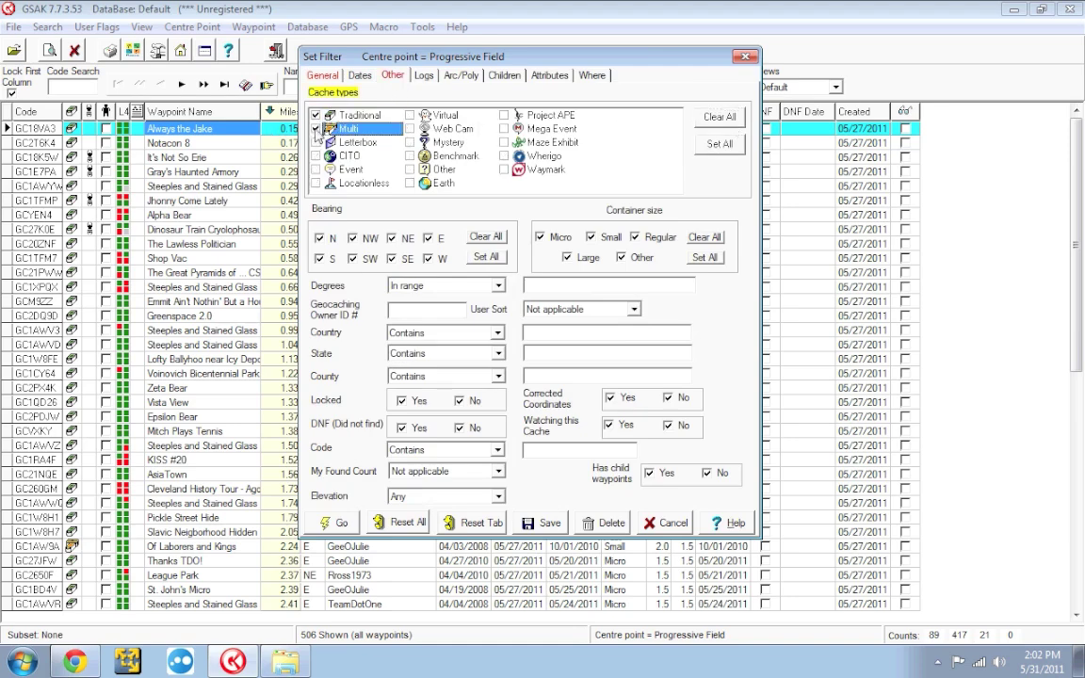
{"action": "left_click", "coordinate": [705, 236]}
{"action": "left_click", "coordinate": [539, 237]}
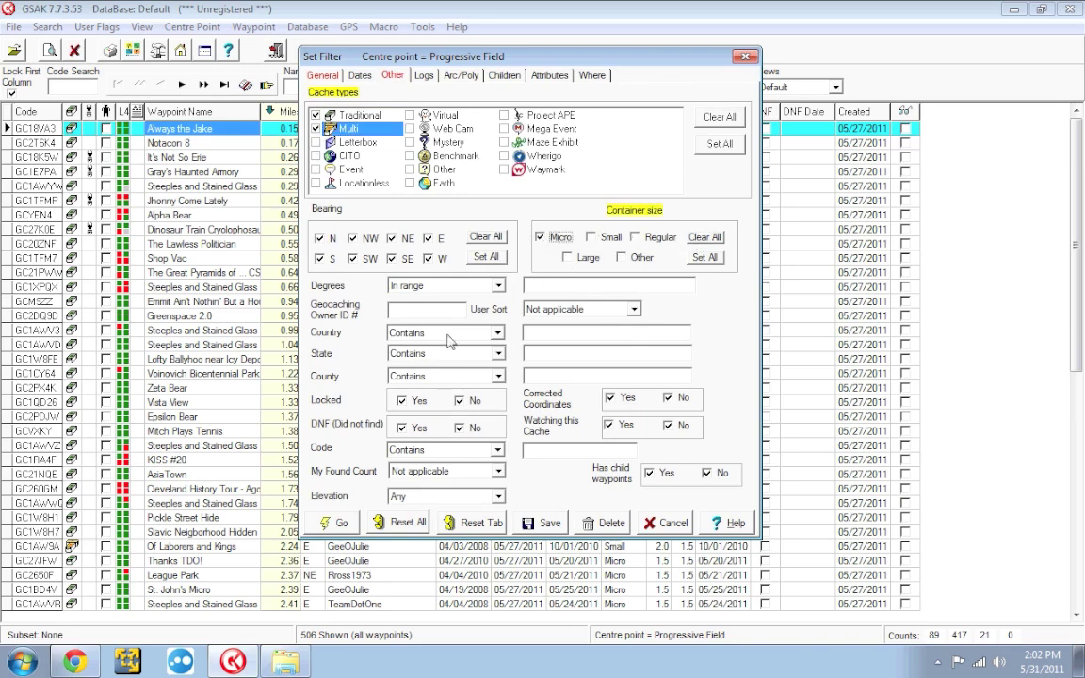
Save the filter as "Micros around home" and apply it to the waypoint list.
{"action": "left_click", "coordinate": [531, 523]}
{"action": "type", "text": "M"}
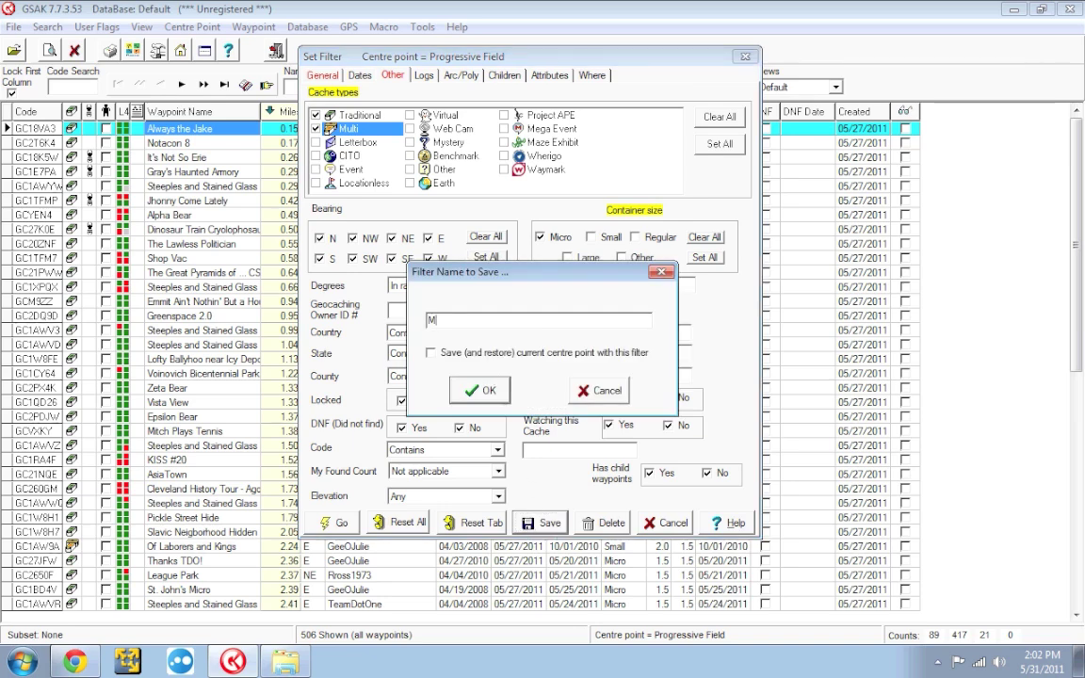
{"action": "type", "text": "icros around home"}
{"action": "left_click", "coordinate": [490, 382]}
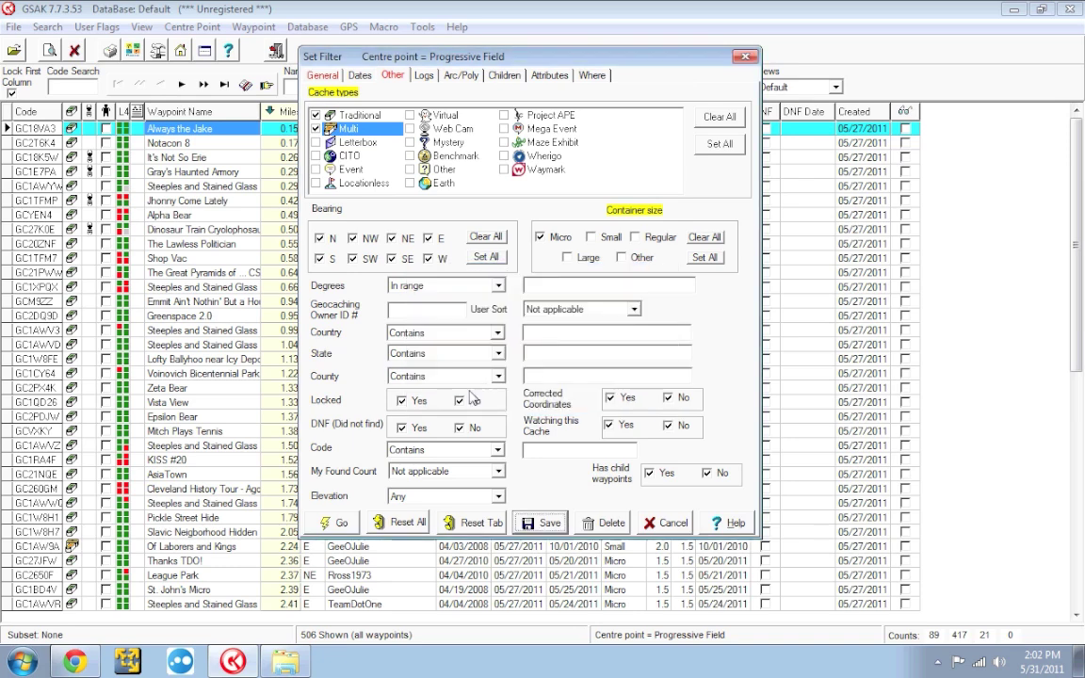
{"action": "left_click", "coordinate": [339, 523]}
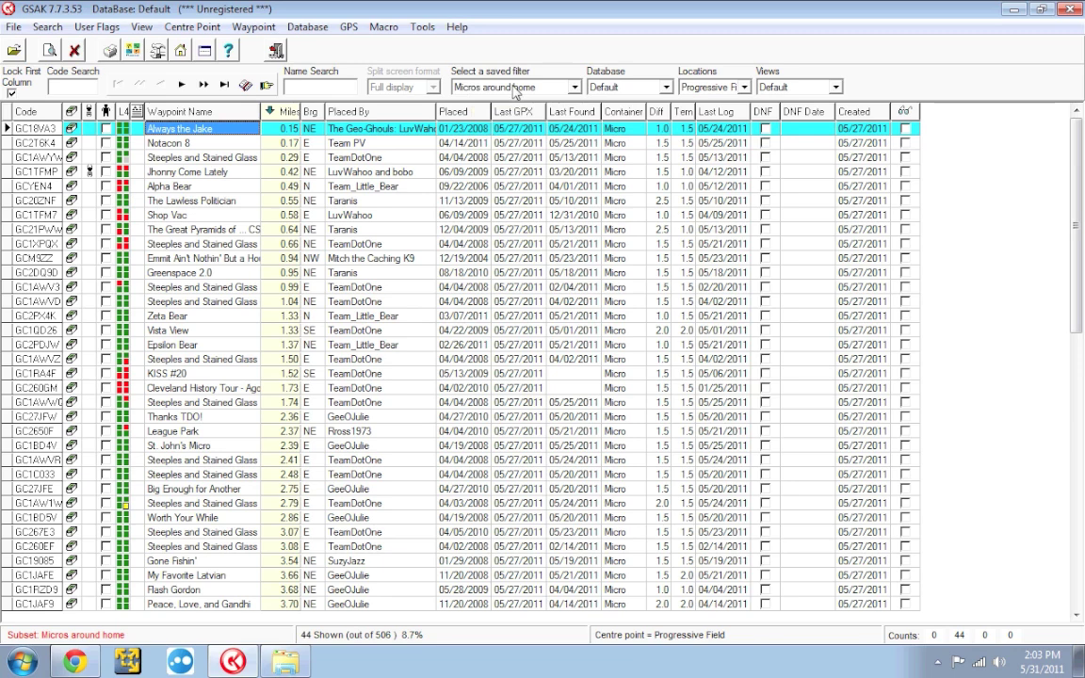
Apply the saved filter "Reg/Large around home" and switch back to "Micros around home".
{"action": "left_click", "coordinate": [514, 89]}
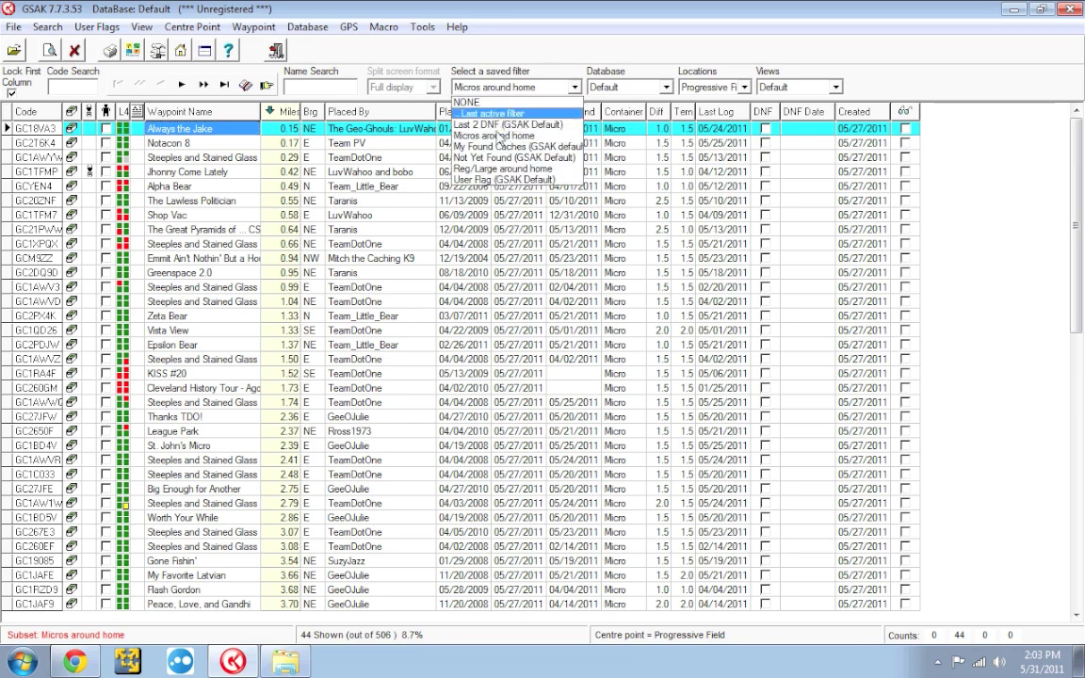
{"action": "left_click", "coordinate": [496, 168]}
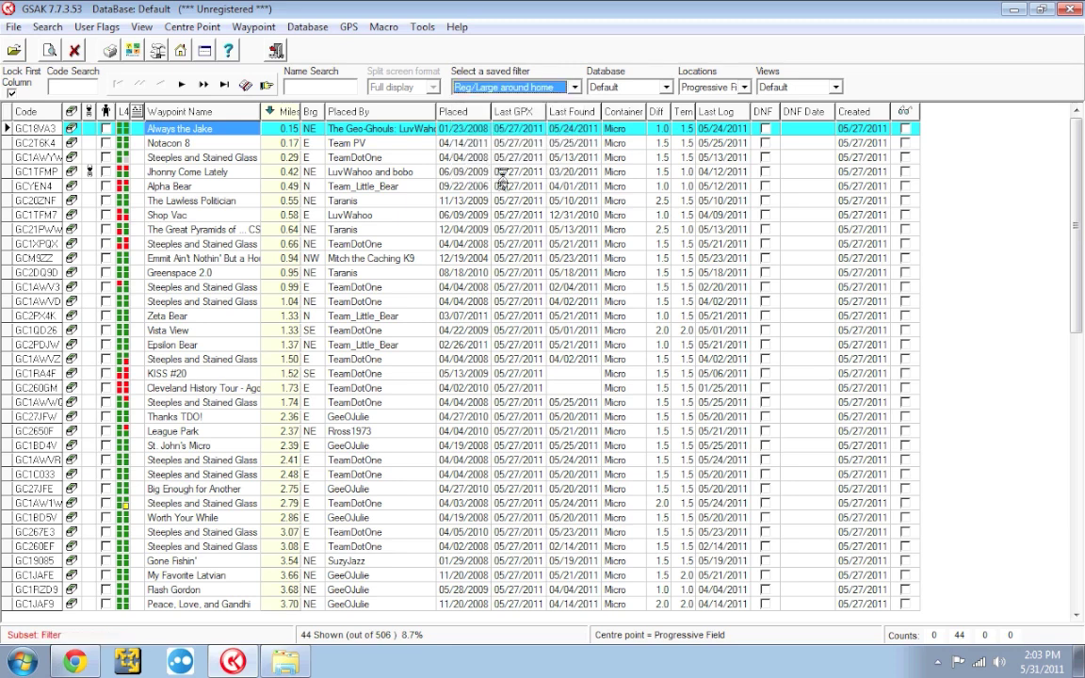
{"action": "left_click", "coordinate": [470, 87]}
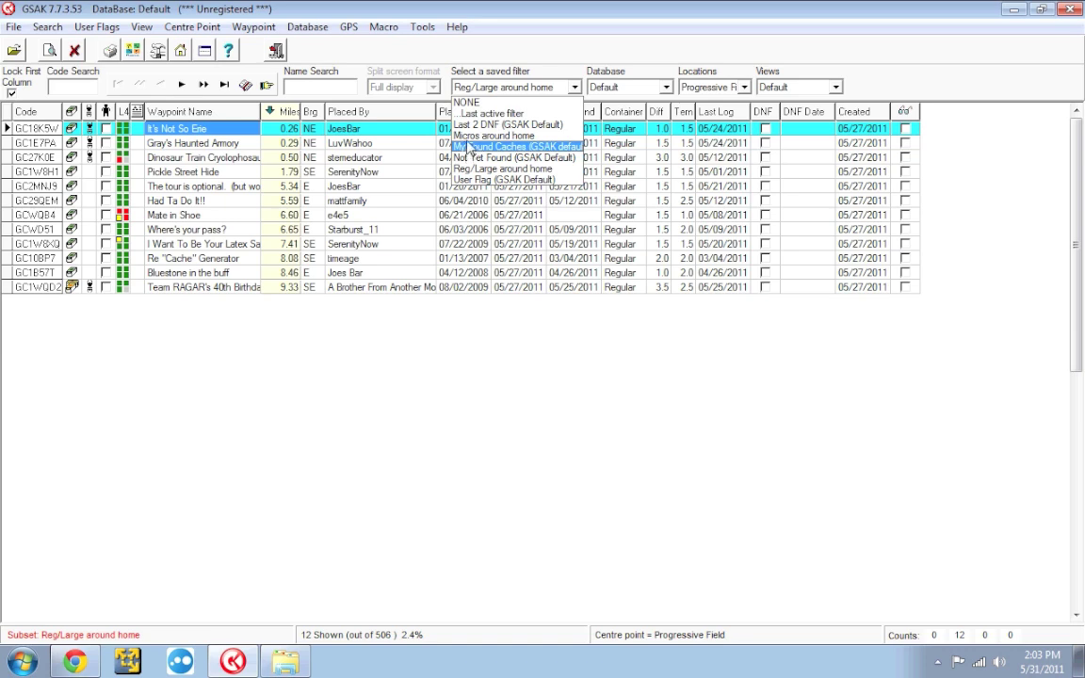
{"action": "left_click", "coordinate": [468, 138]}
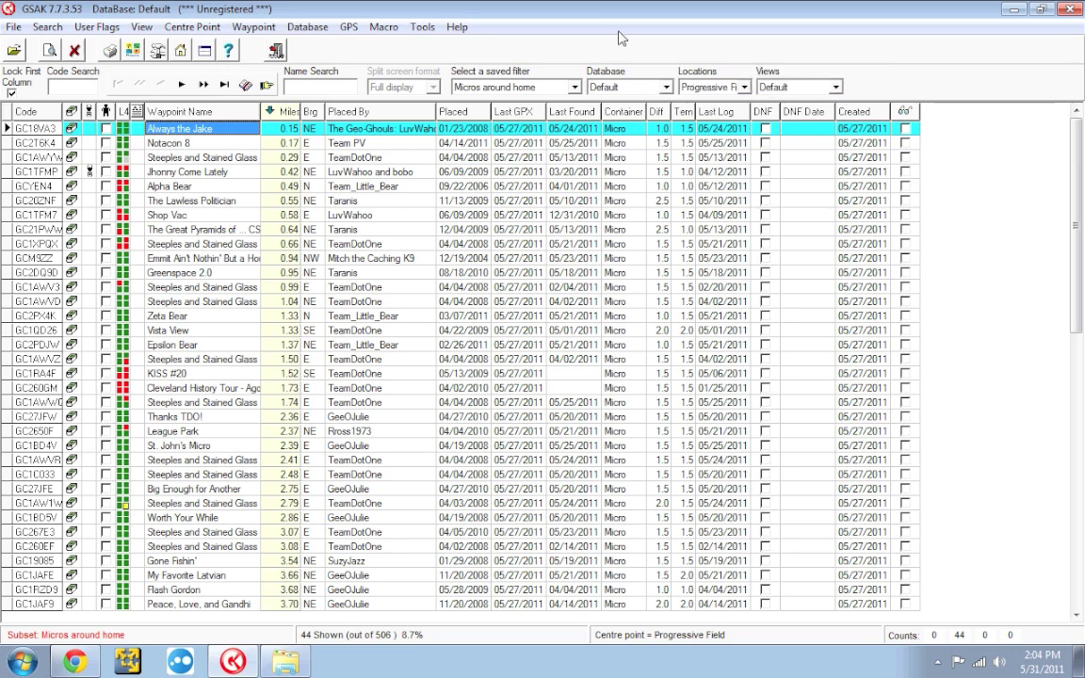
Check which databases are available and keep the Default database selected.
{"action": "left_click", "coordinate": [603, 86]}
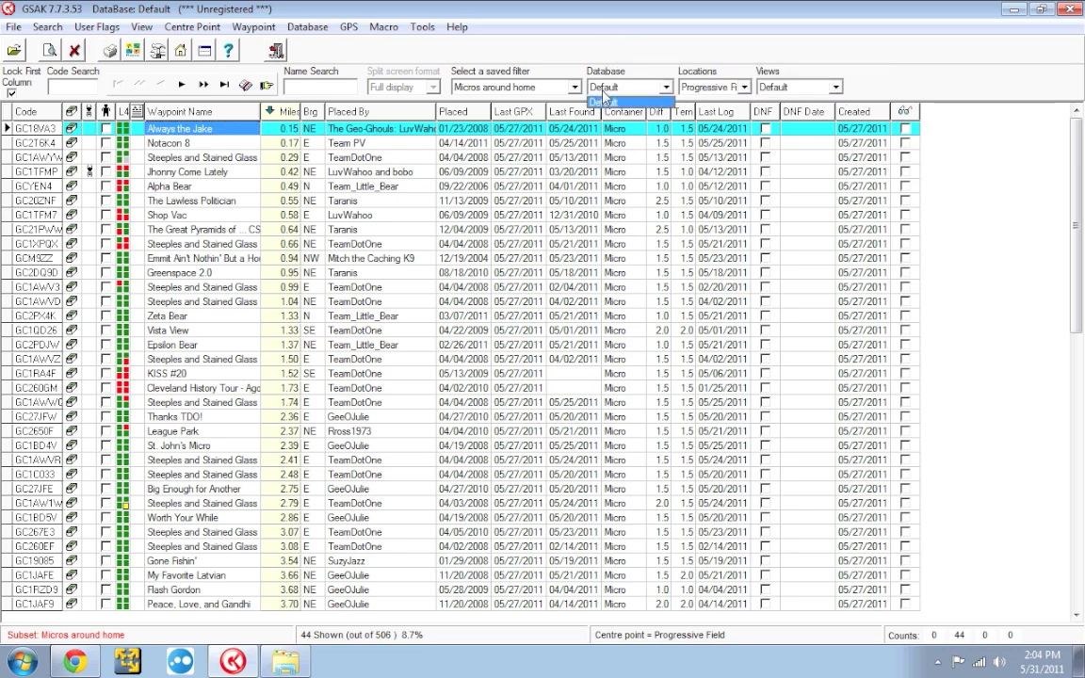
{"action": "left_click", "coordinate": [603, 99]}
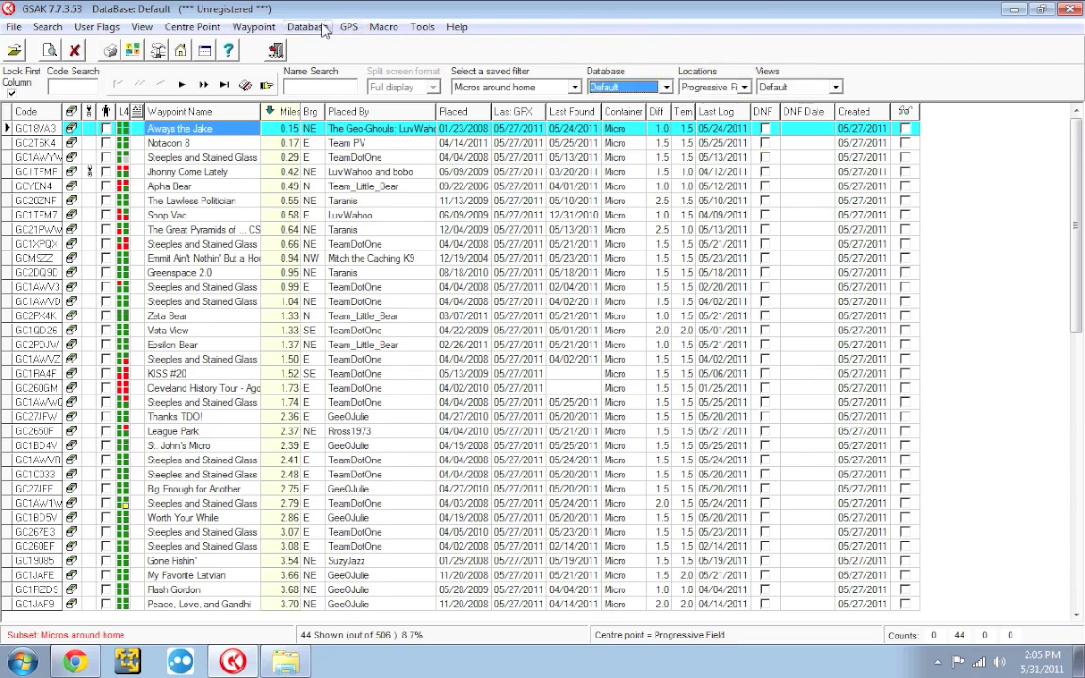
Create a new database named "Bobs Database" using the default database options.
{"action": "left_click", "coordinate": [311, 27]}
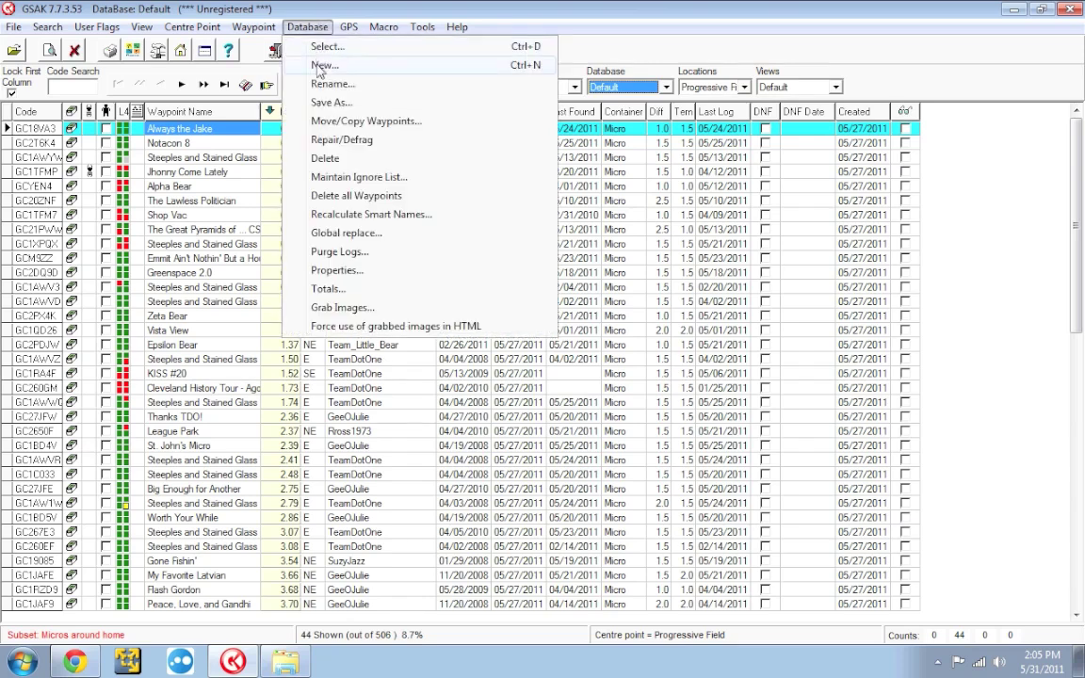
{"action": "left_click", "coordinate": [324, 65]}
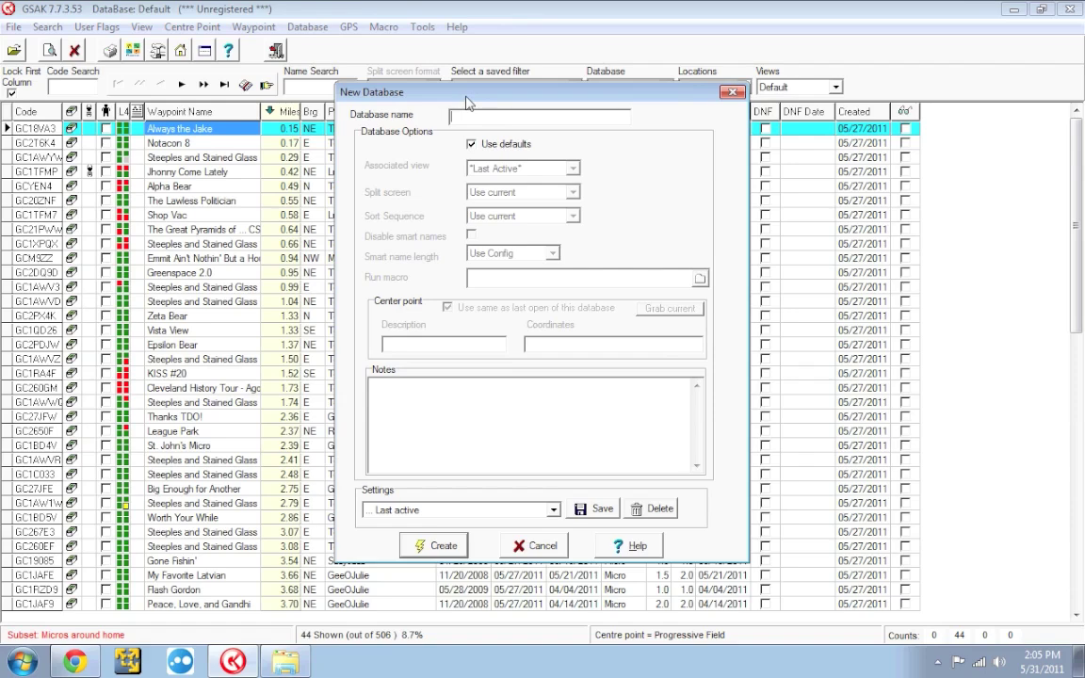
{"action": "type", "text": "Bobs Database"}
{"action": "left_click", "coordinate": [428, 546]}
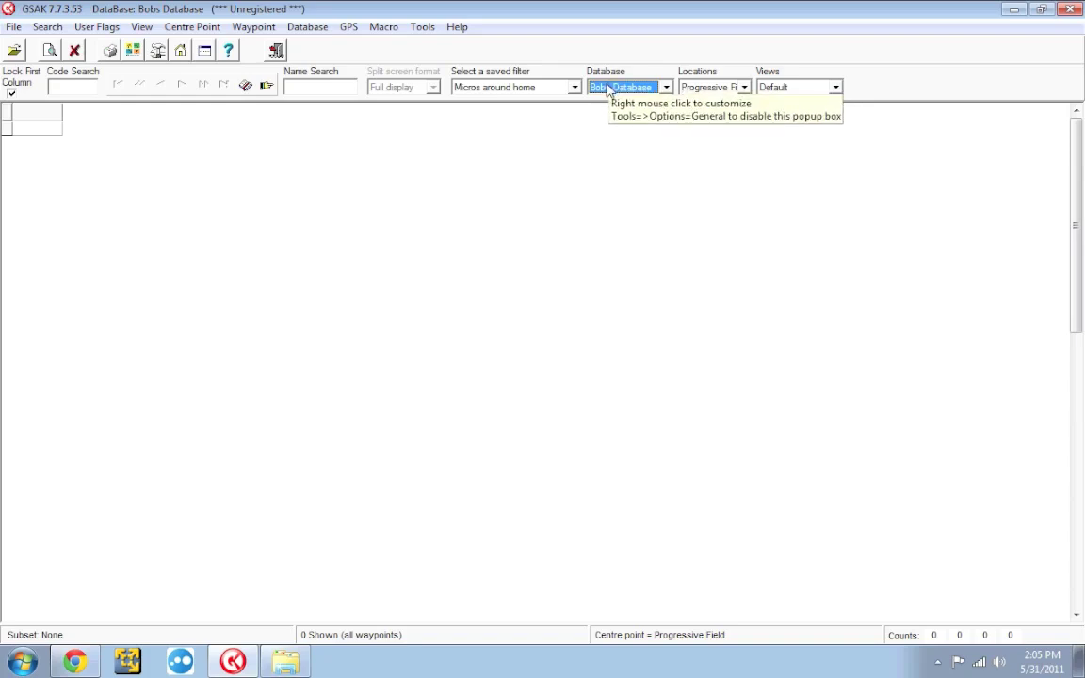
Switch to the Default database to view its waypoints and return to Bobs Database.
{"action": "left_click", "coordinate": [608, 88]}
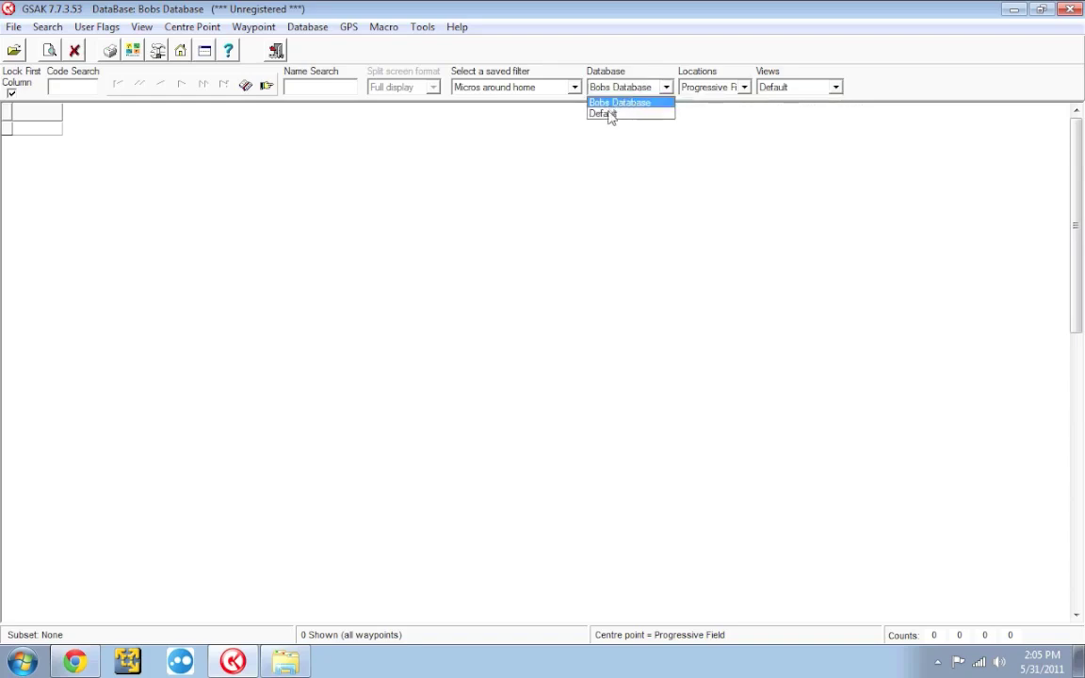
{"action": "left_click", "coordinate": [607, 114]}
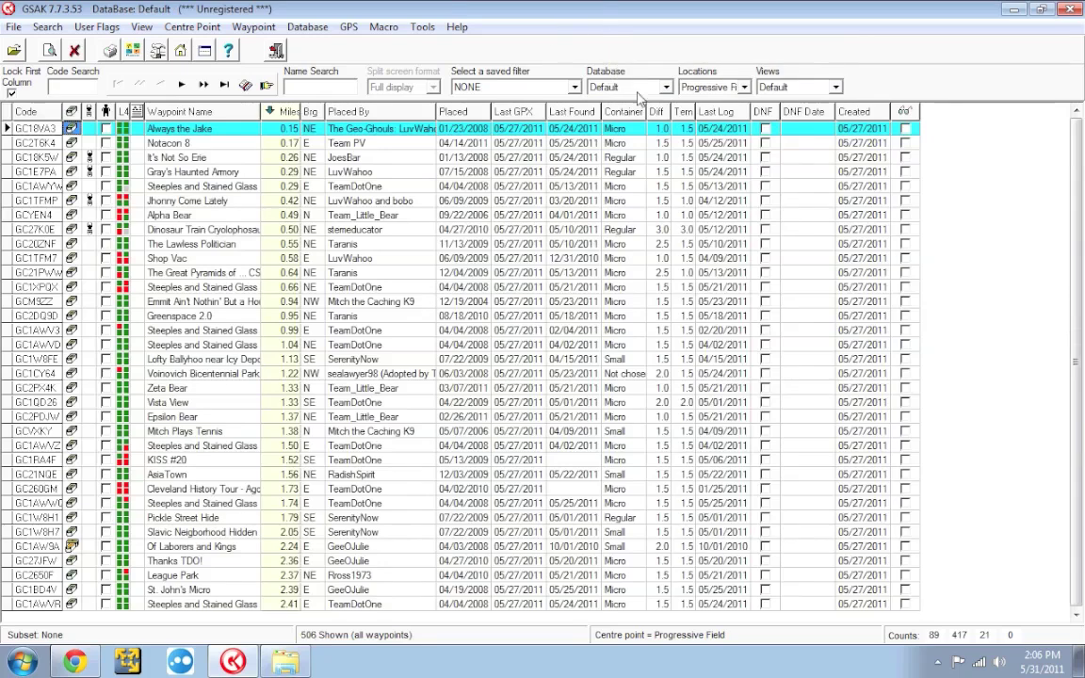
{"action": "left_click", "coordinate": [635, 87]}
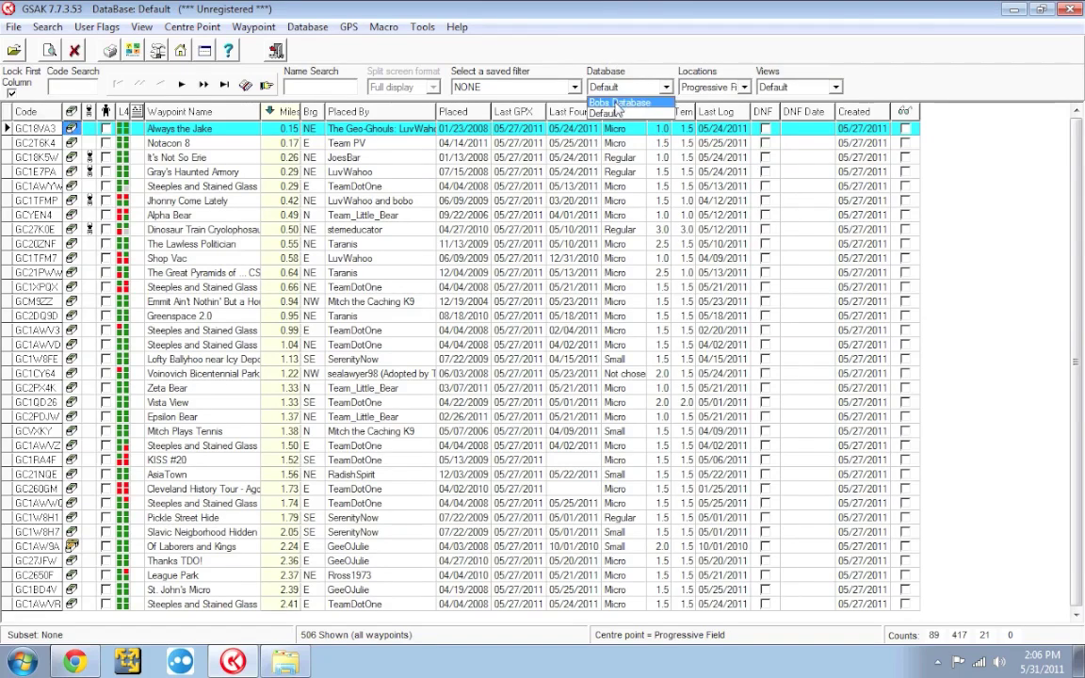
{"action": "left_click", "coordinate": [617, 103]}
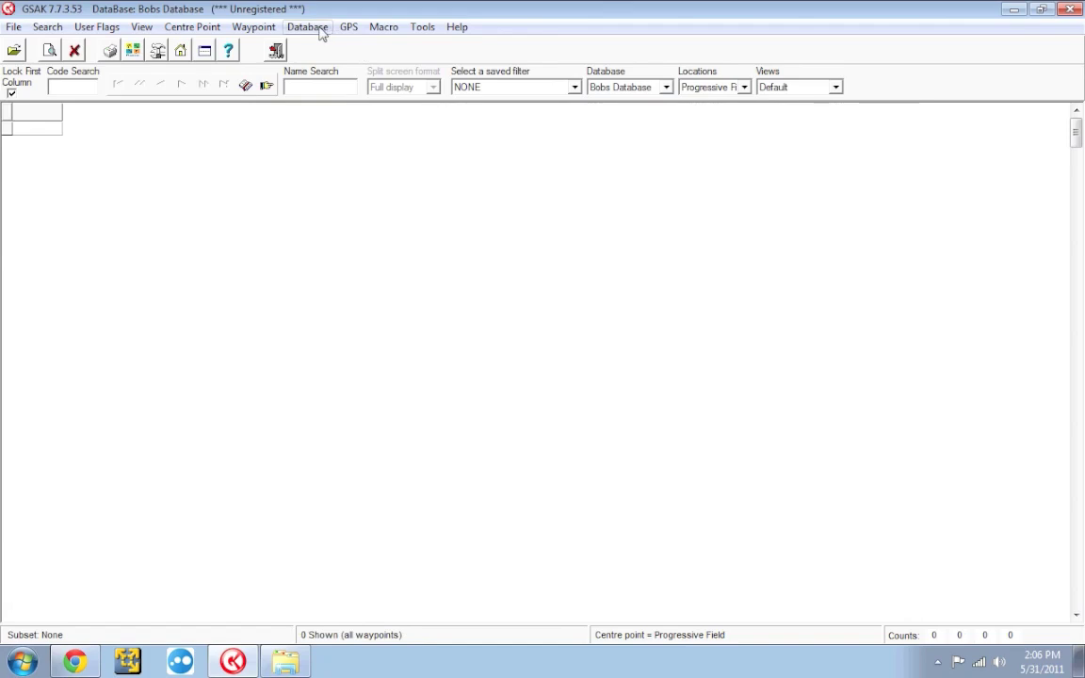
Rename the Default database to "Tims Database".
{"action": "left_click", "coordinate": [308, 27]}
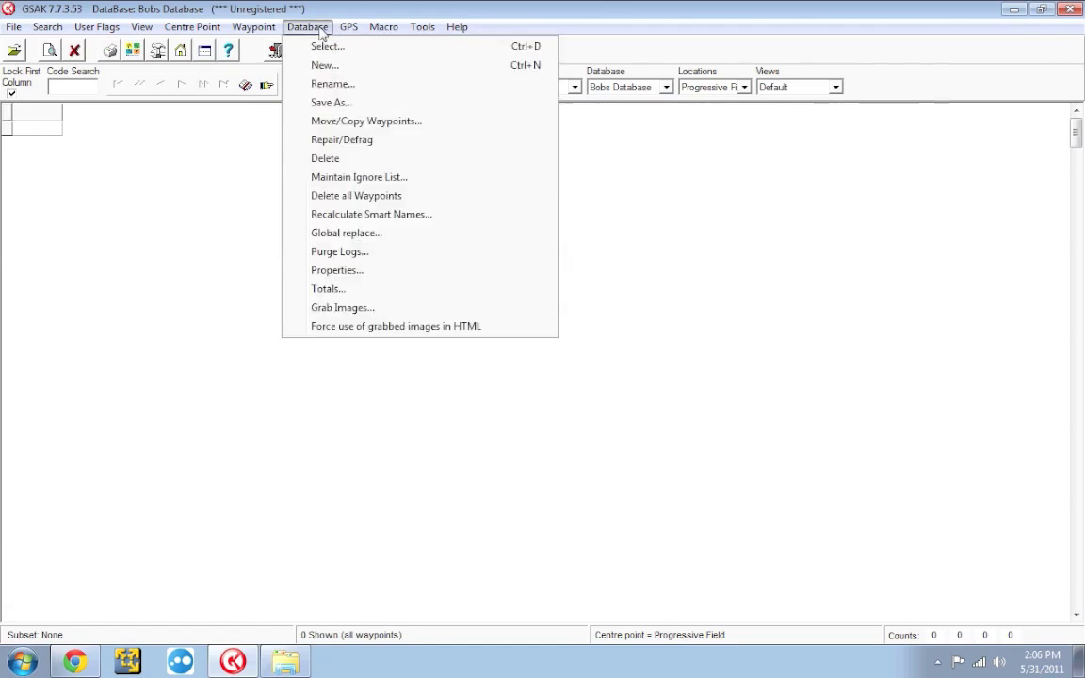
{"action": "left_click", "coordinate": [320, 84]}
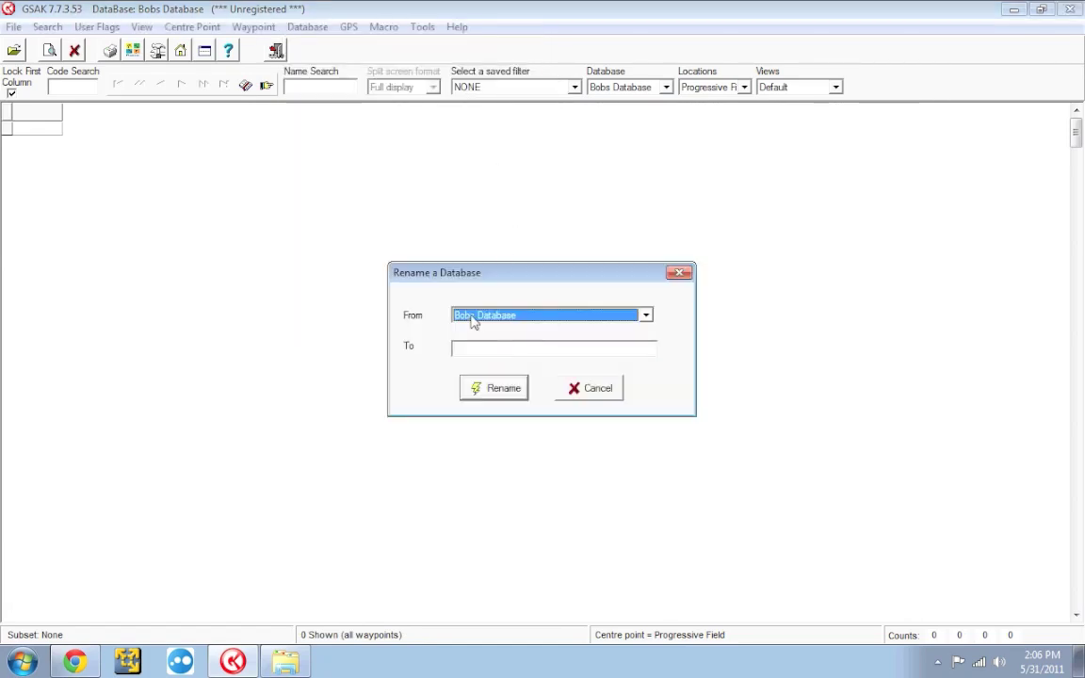
{"action": "left_click", "coordinate": [473, 321]}
{"action": "left_click", "coordinate": [475, 339]}
{"action": "left_click", "coordinate": [478, 350]}
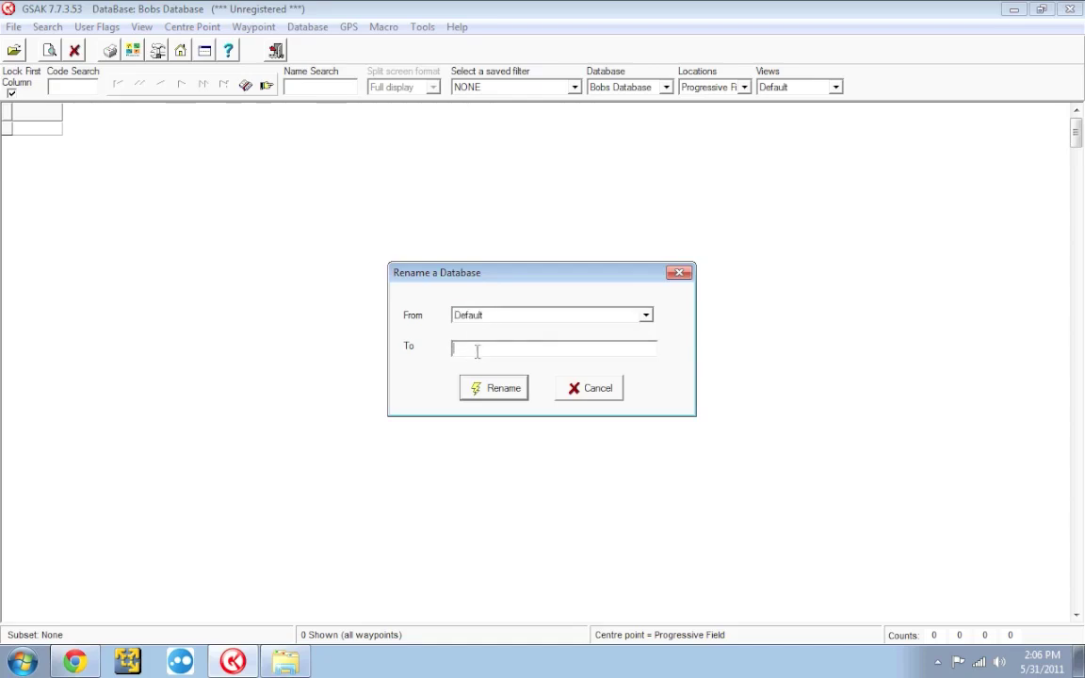
{"action": "type", "text": "Tims Database"}
{"action": "left_click", "coordinate": [474, 391]}
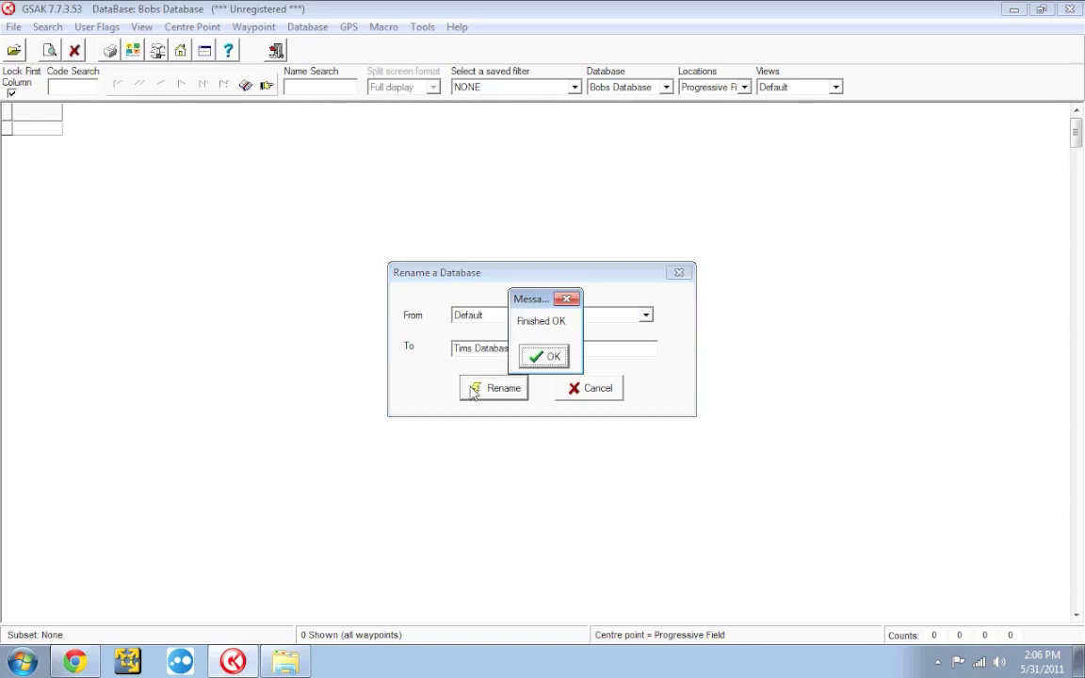
{"action": "left_click", "coordinate": [545, 357]}
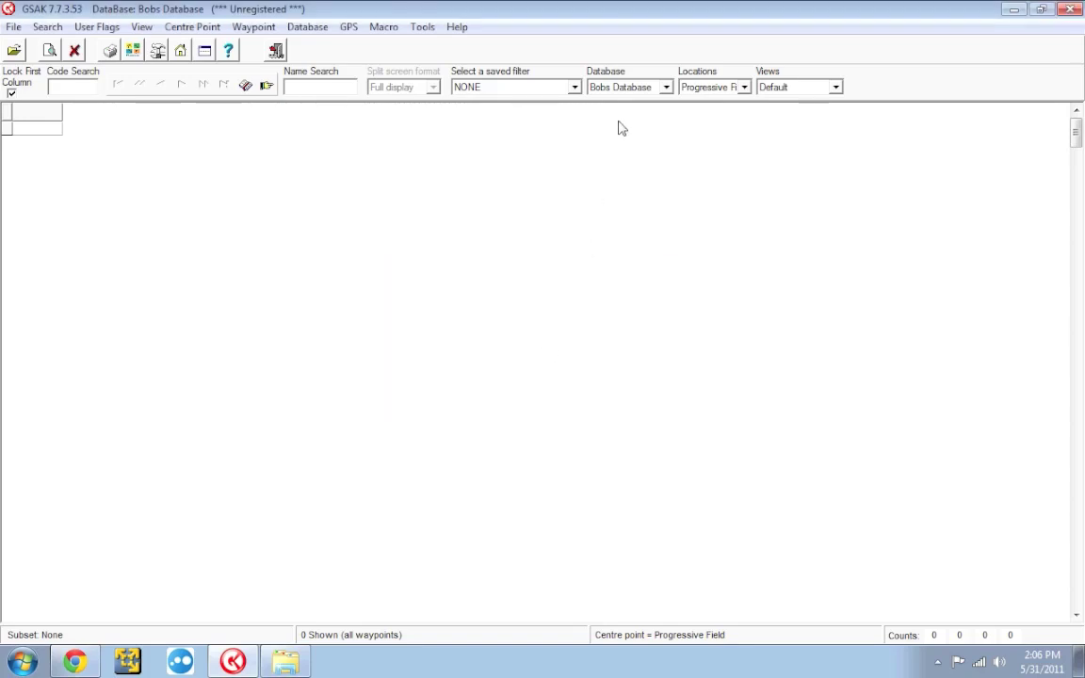
View the waypoints in Tims Database and switch back to Bobs Database.
{"action": "left_click", "coordinate": [618, 90]}
{"action": "left_click", "coordinate": [607, 113]}
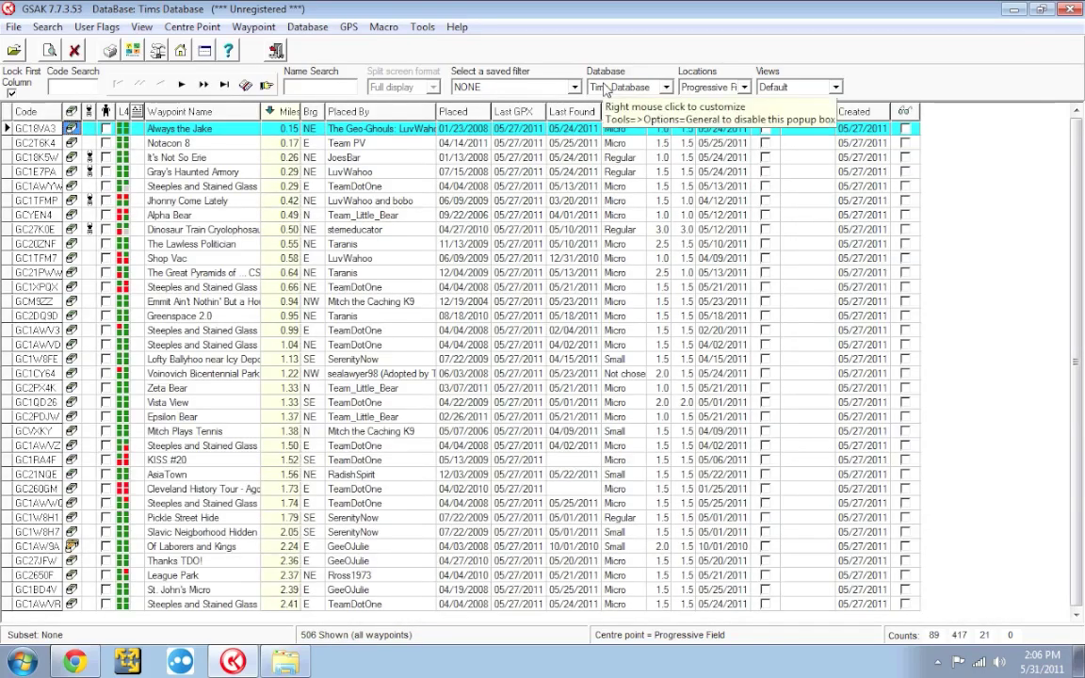
{"action": "left_click", "coordinate": [607, 86]}
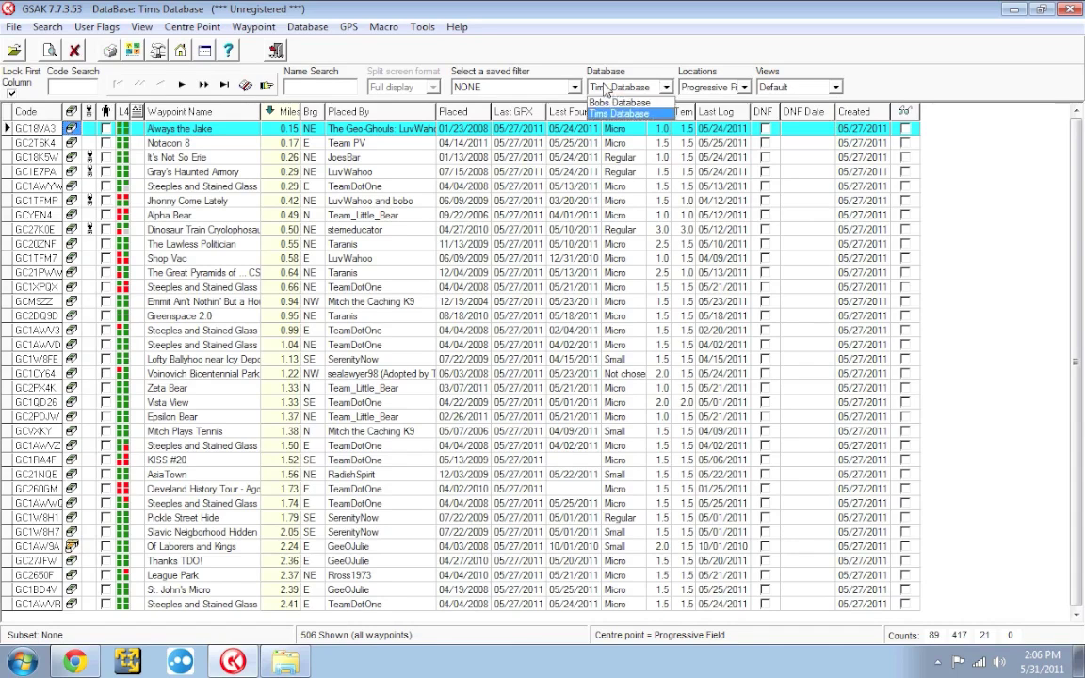
{"action": "left_click", "coordinate": [607, 100]}
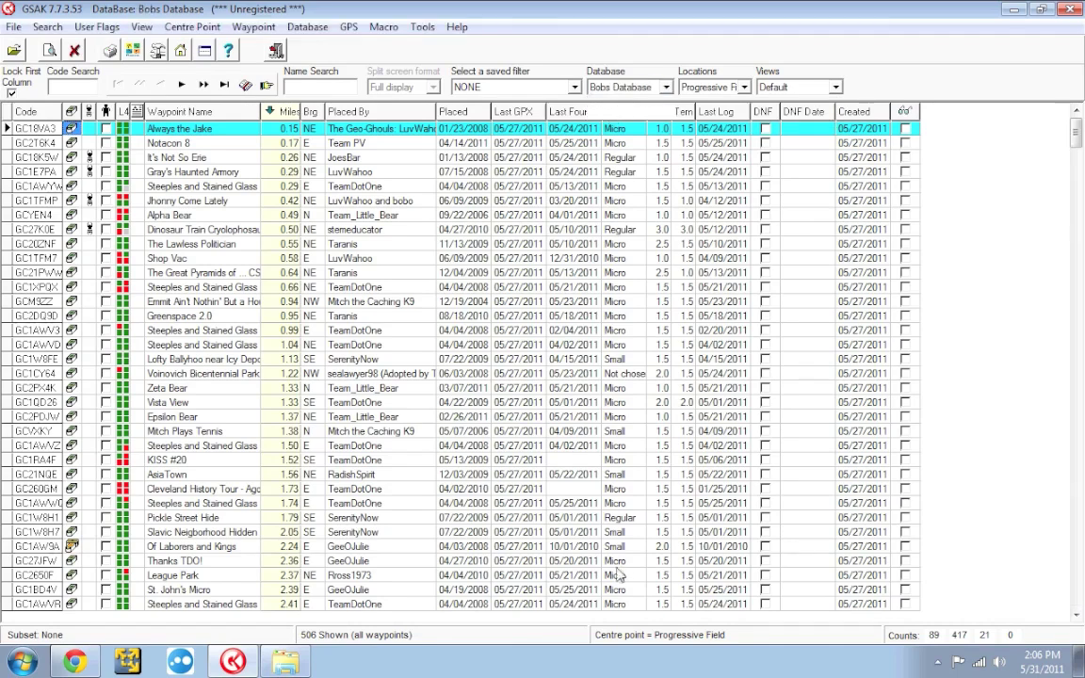
Load "5198960_Around Medieval Fair.gpx" from the file window into Bobs Database with the default load settings, and switch to Tims Database.
{"action": "left_click", "coordinate": [282, 661]}
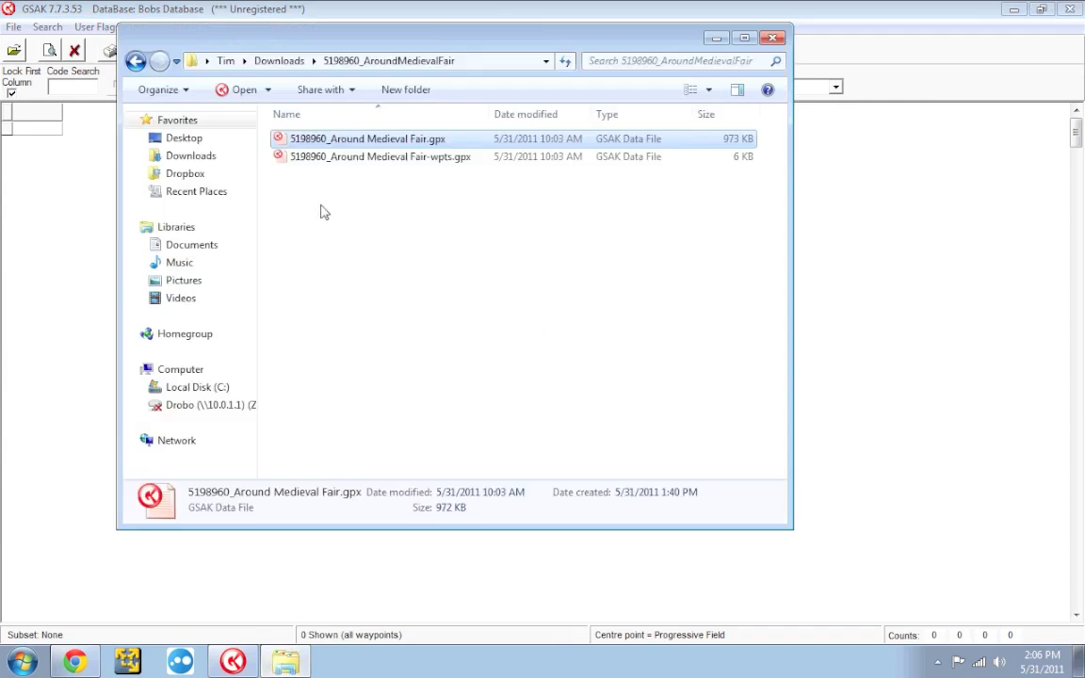
{"action": "left_click_drag", "start_coordinate": [283, 139], "coordinate": [36, 213]}
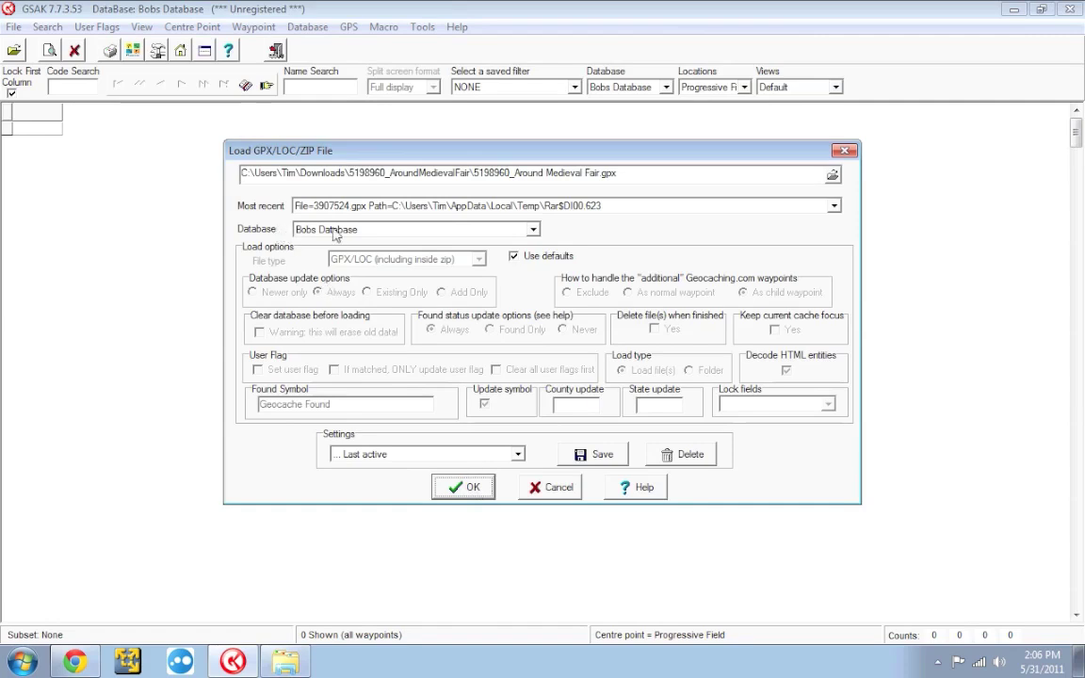
{"action": "left_click", "coordinate": [459, 492]}
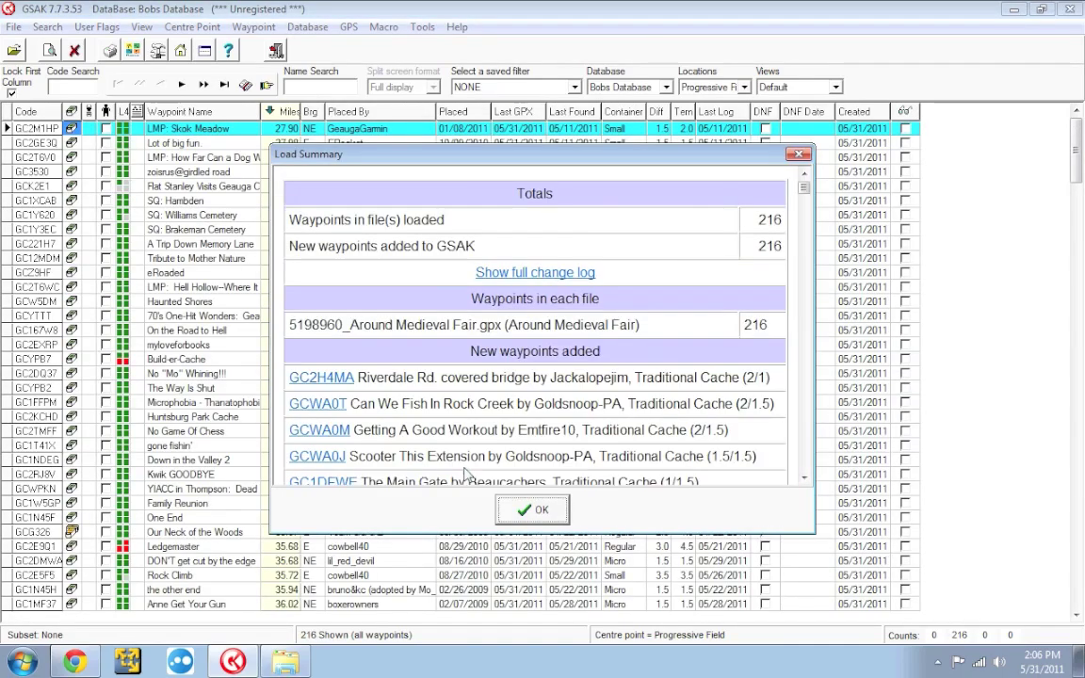
{"action": "left_click", "coordinate": [525, 509]}
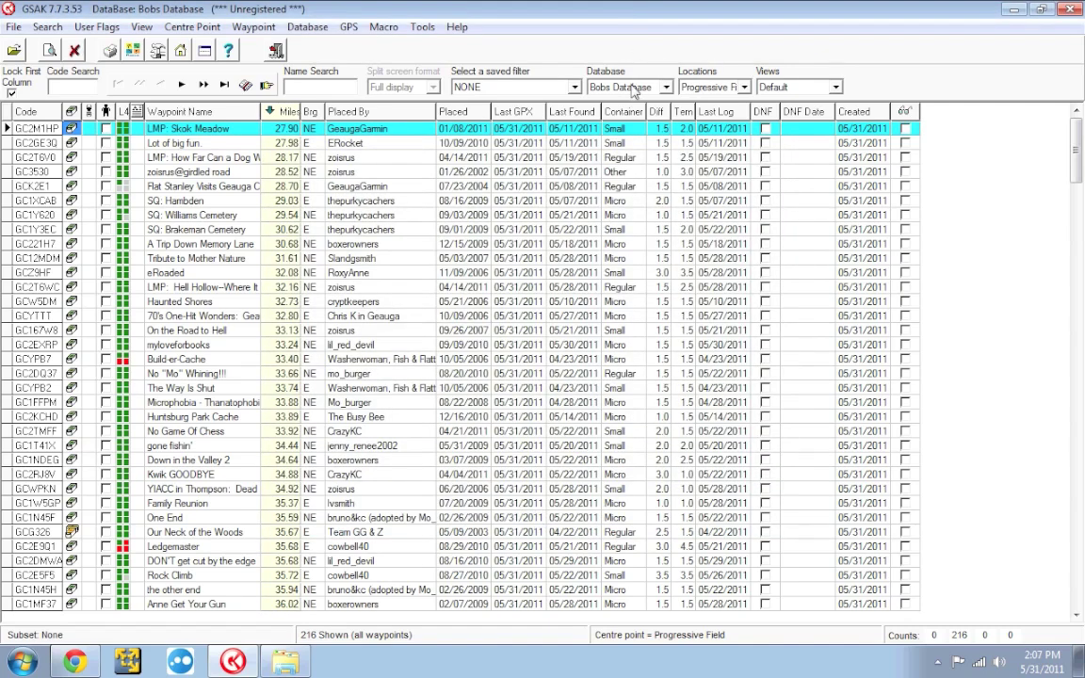
{"action": "left_click", "coordinate": [633, 87]}
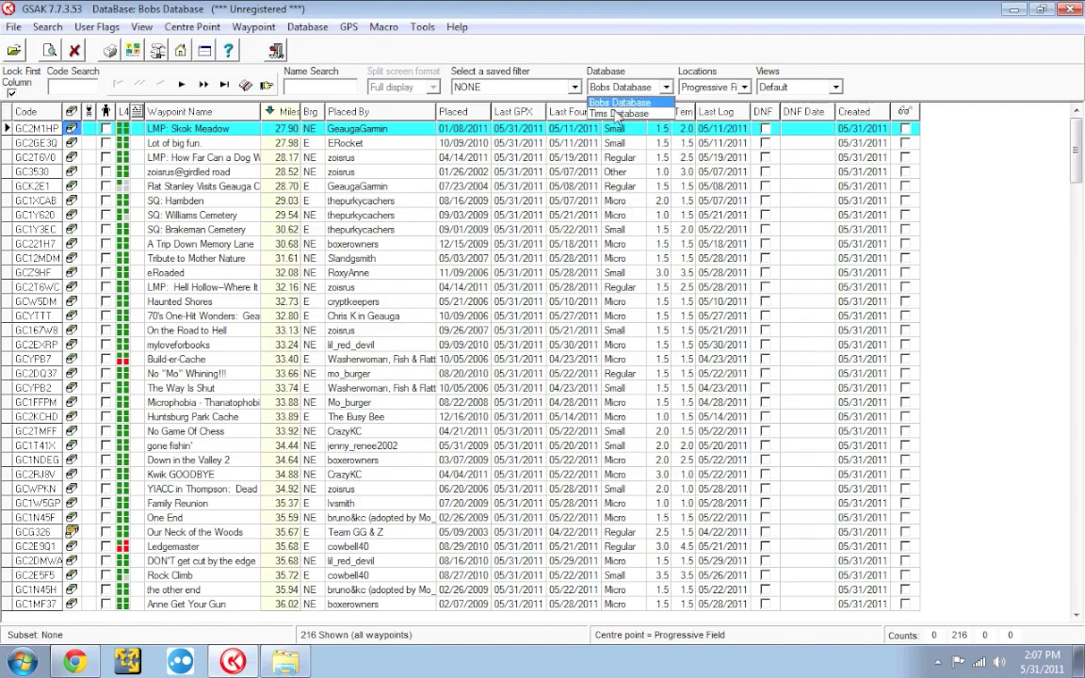
{"action": "left_click", "coordinate": [619, 111]}
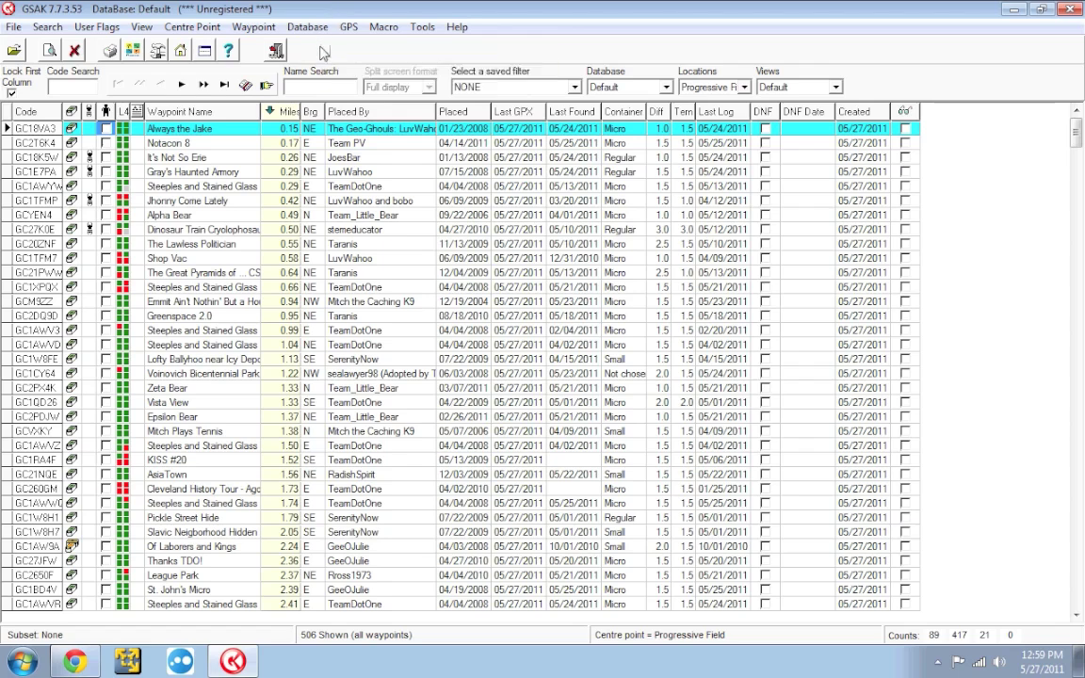
Start customizing the tool buttons and remove the Help button from the speedbar.
{"action": "right_click", "coordinate": [323, 51]}
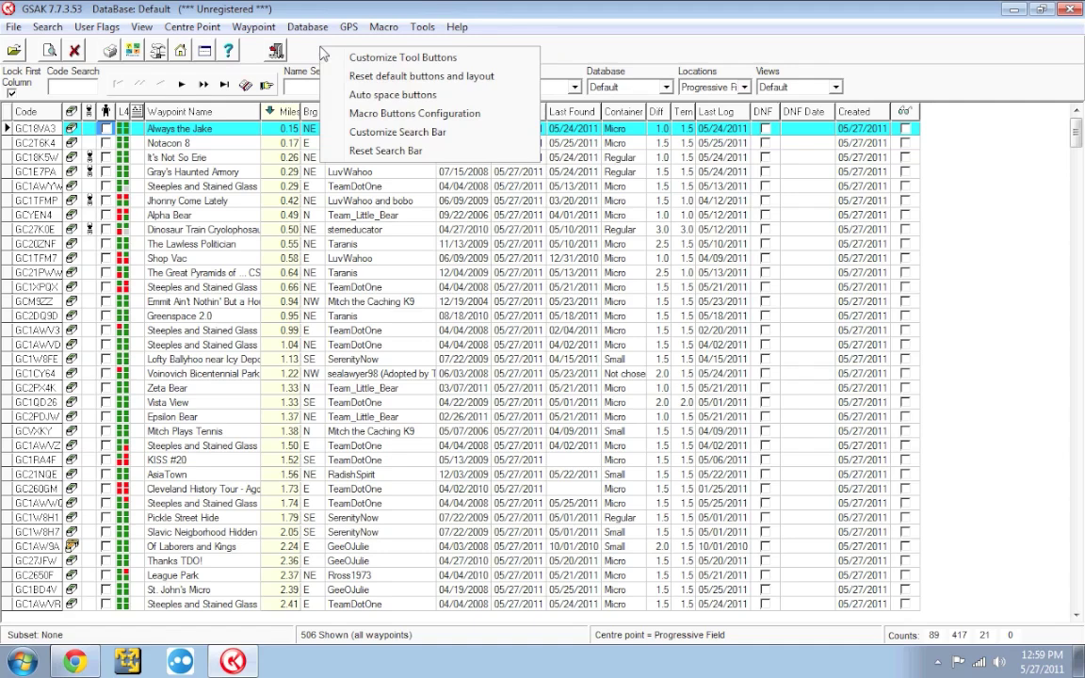
{"action": "left_click", "coordinate": [372, 60]}
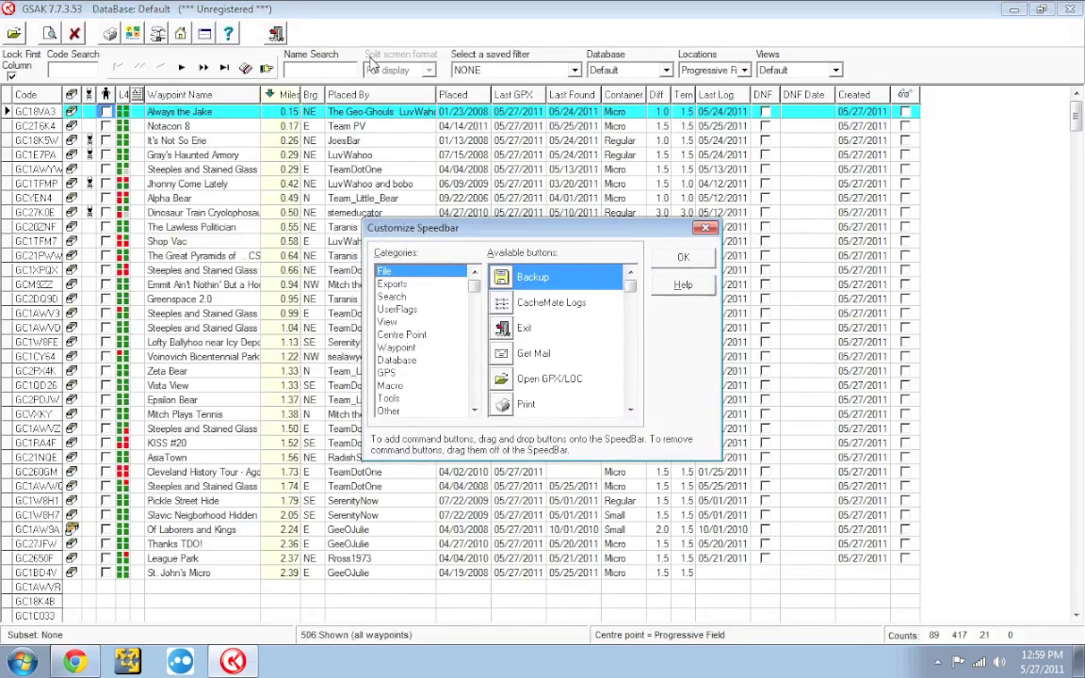
{"action": "left_click", "coordinate": [277, 36]}
{"action": "mouse_move", "coordinate": [276, 36]}
{"action": "left_mouse_down"}
{"action": "mouse_move", "coordinate": [376, 38]}
{"action": "mouse_move", "coordinate": [275, 42]}
{"action": "left_mouse_up"}
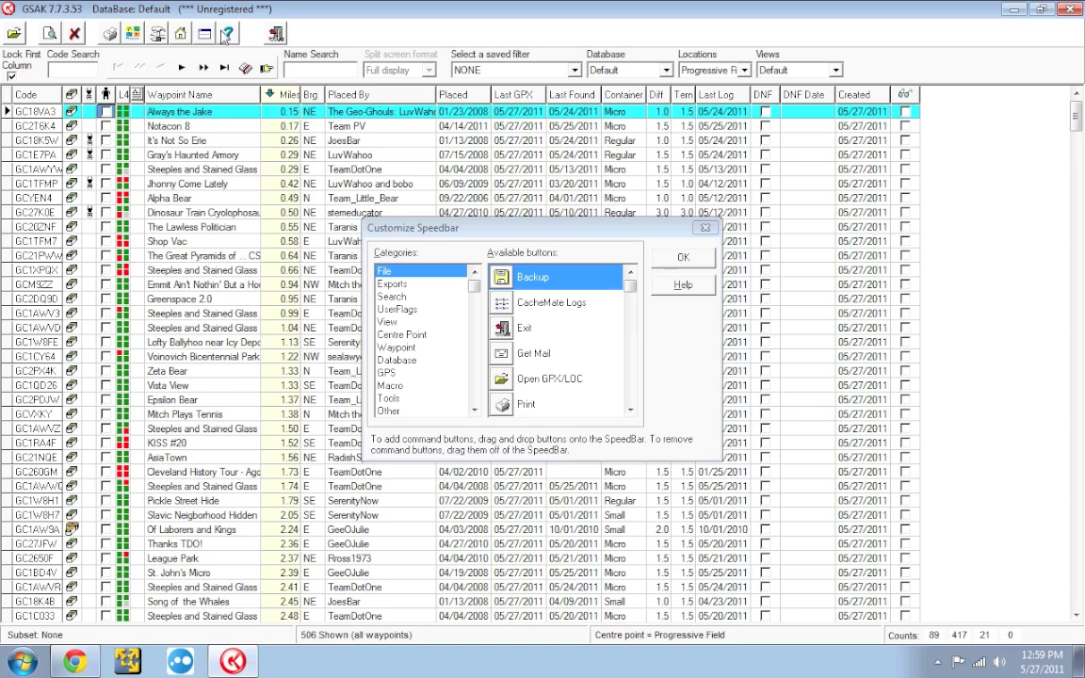
{"action": "left_click_drag", "start_coordinate": [226, 34], "coordinate": [240, 146]}
Add the Send to GPSr button from the GPS category and the MapQuest button from Custom Urls to the speedbar.
{"action": "left_click_drag", "start_coordinate": [473, 292], "coordinate": [474, 403]}
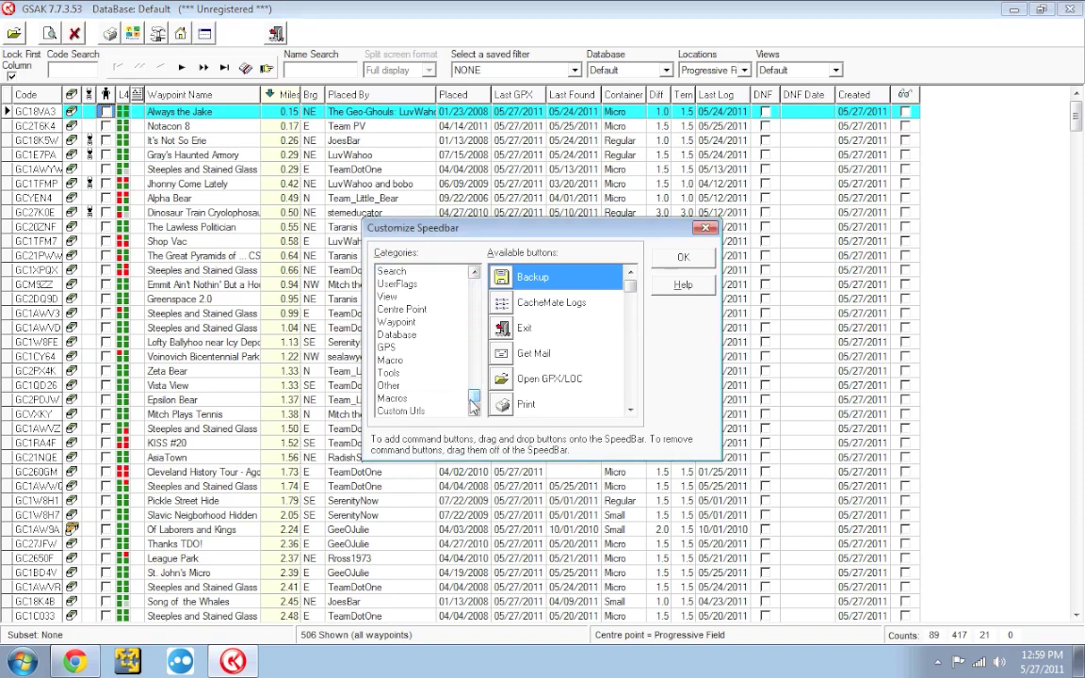
{"action": "left_click", "coordinate": [407, 400]}
{"action": "left_click", "coordinate": [407, 387]}
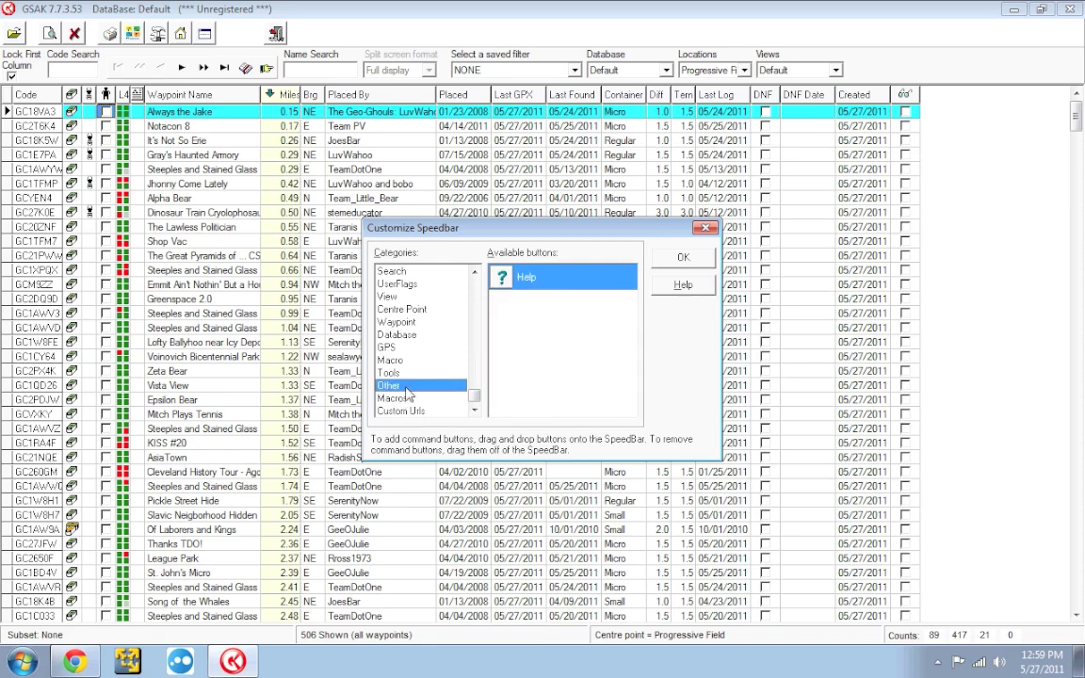
{"action": "left_click", "coordinate": [415, 373]}
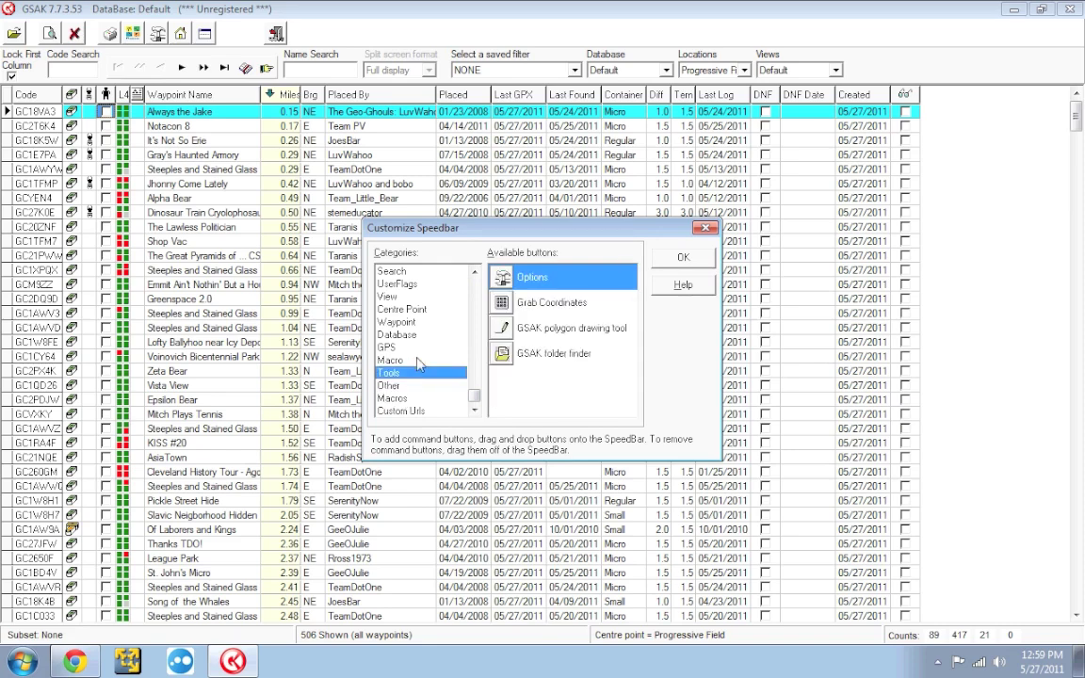
{"action": "left_click", "coordinate": [416, 359]}
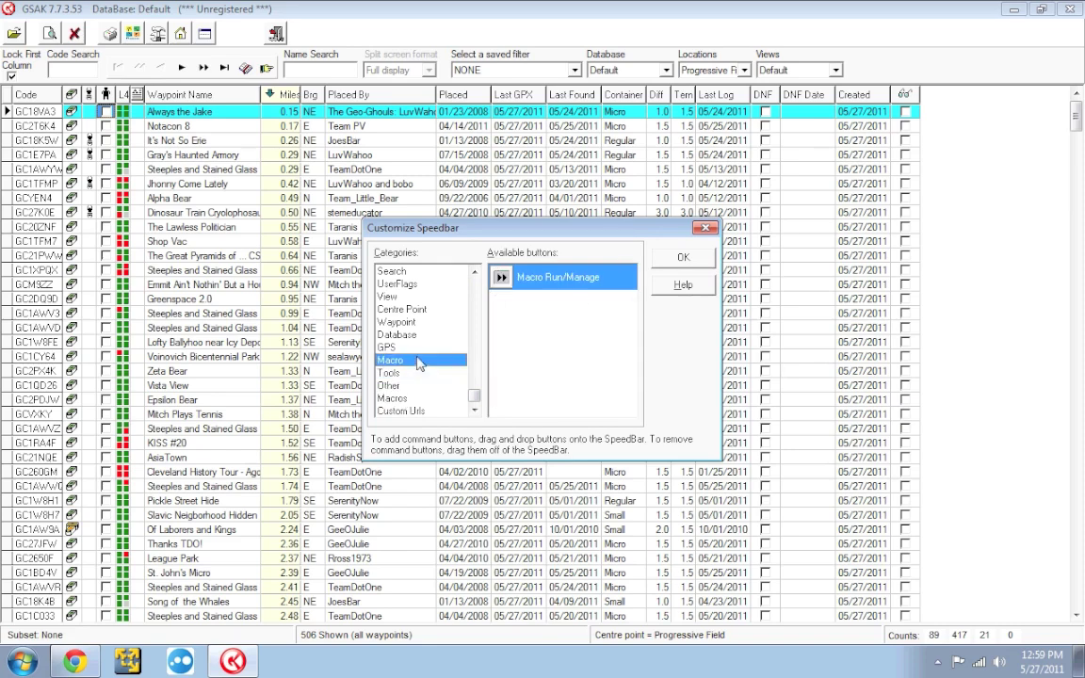
{"action": "left_click", "coordinate": [414, 347]}
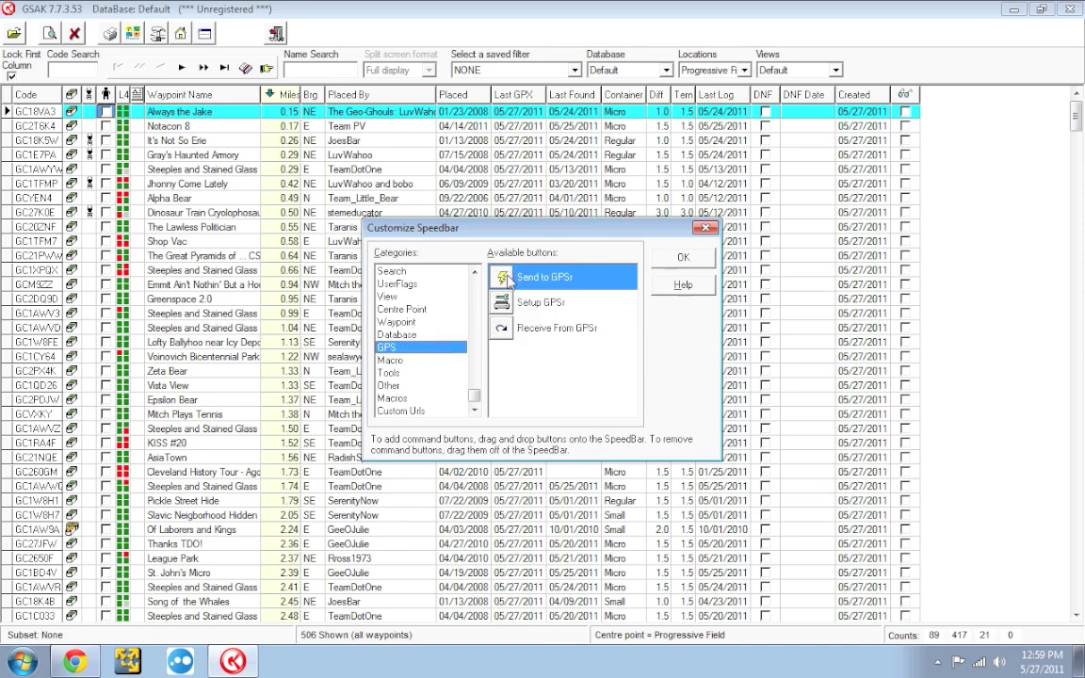
{"action": "left_click_drag", "start_coordinate": [508, 280], "coordinate": [363, 43]}
{"action": "left_click", "coordinate": [449, 413]}
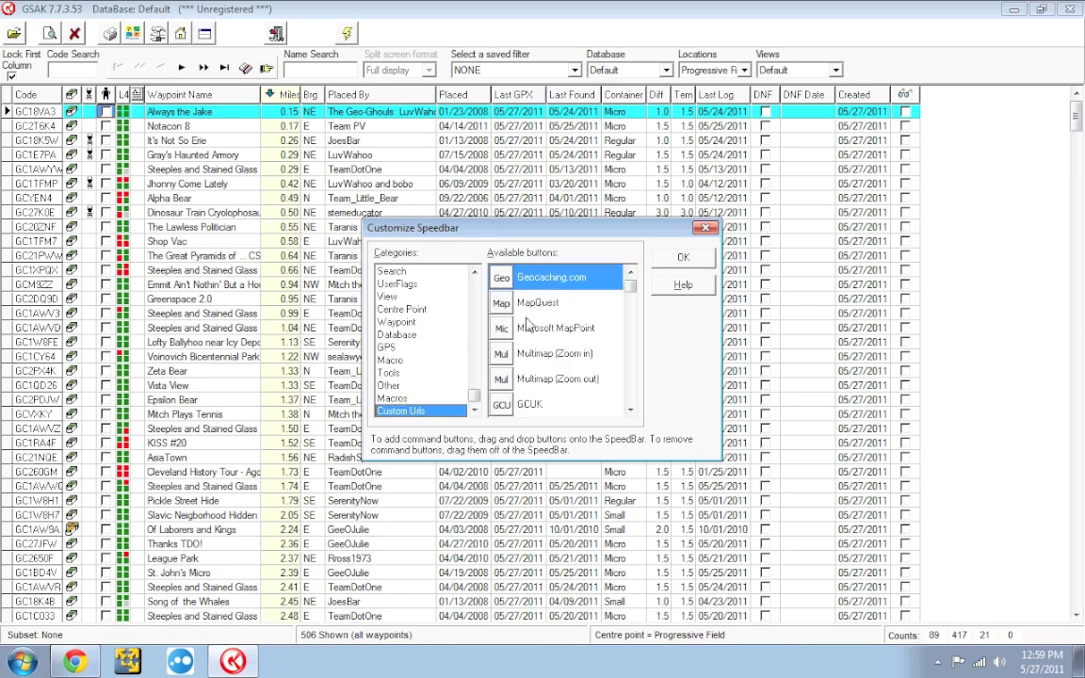
{"action": "left_click_drag", "start_coordinate": [501, 302], "coordinate": [408, 39]}
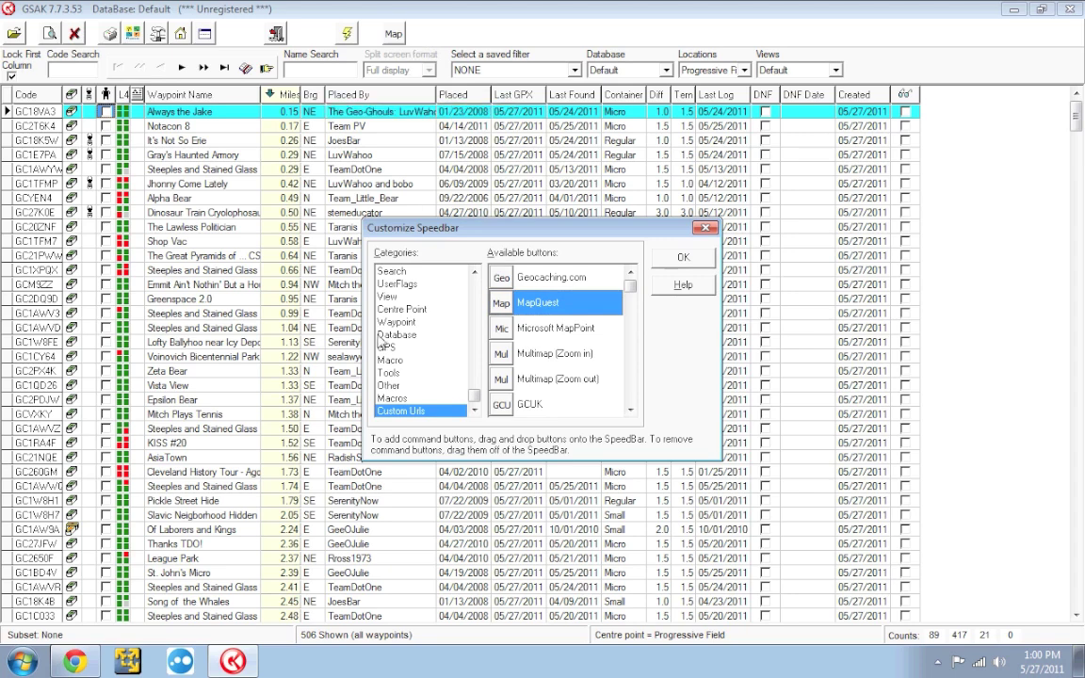
Review the available buttons in the categories from File through GPS and accept the speedbar customization.
{"action": "left_click", "coordinate": [474, 273]}
{"action": "left_click", "coordinate": [473, 273]}
{"action": "left_click", "coordinate": [421, 274]}
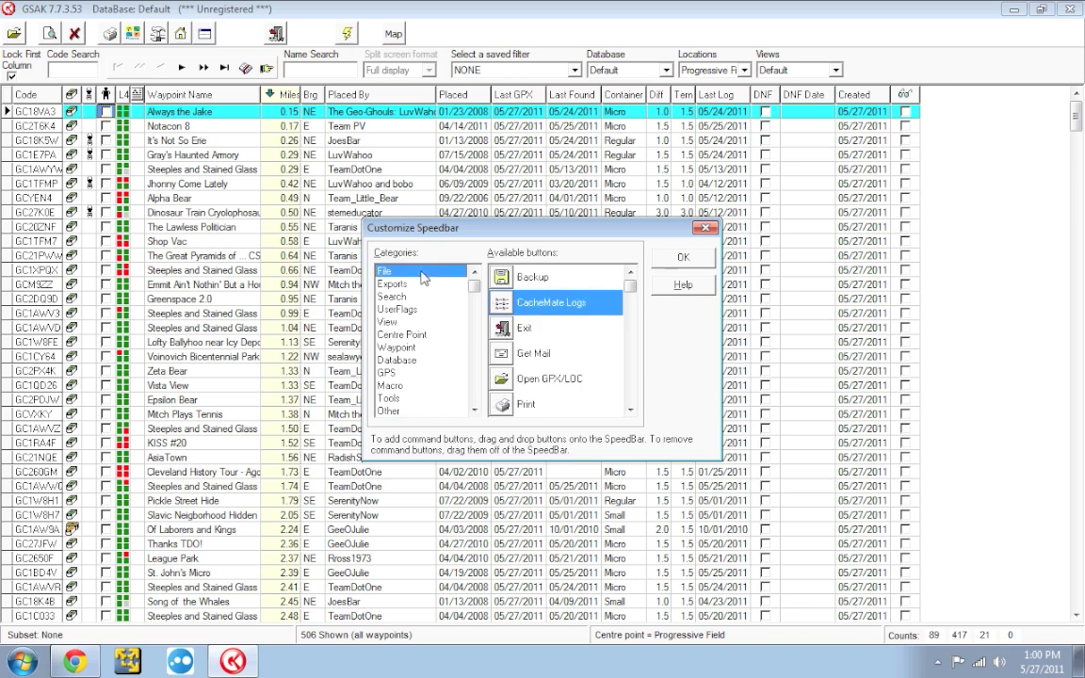
{"action": "left_click", "coordinate": [417, 286]}
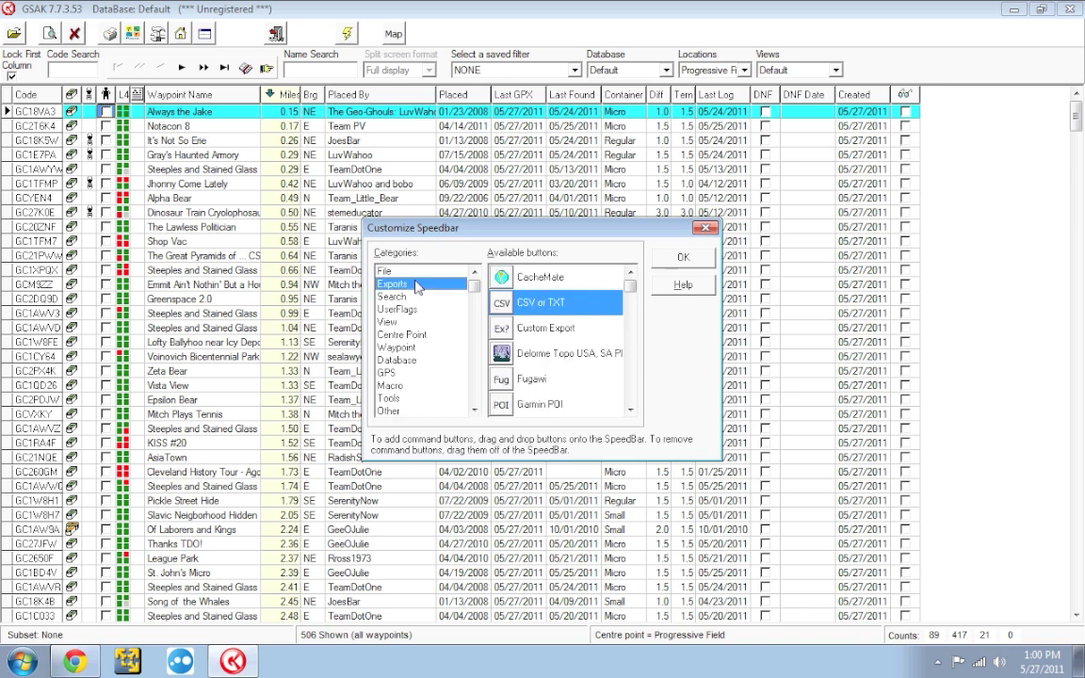
{"action": "left_click", "coordinate": [410, 297]}
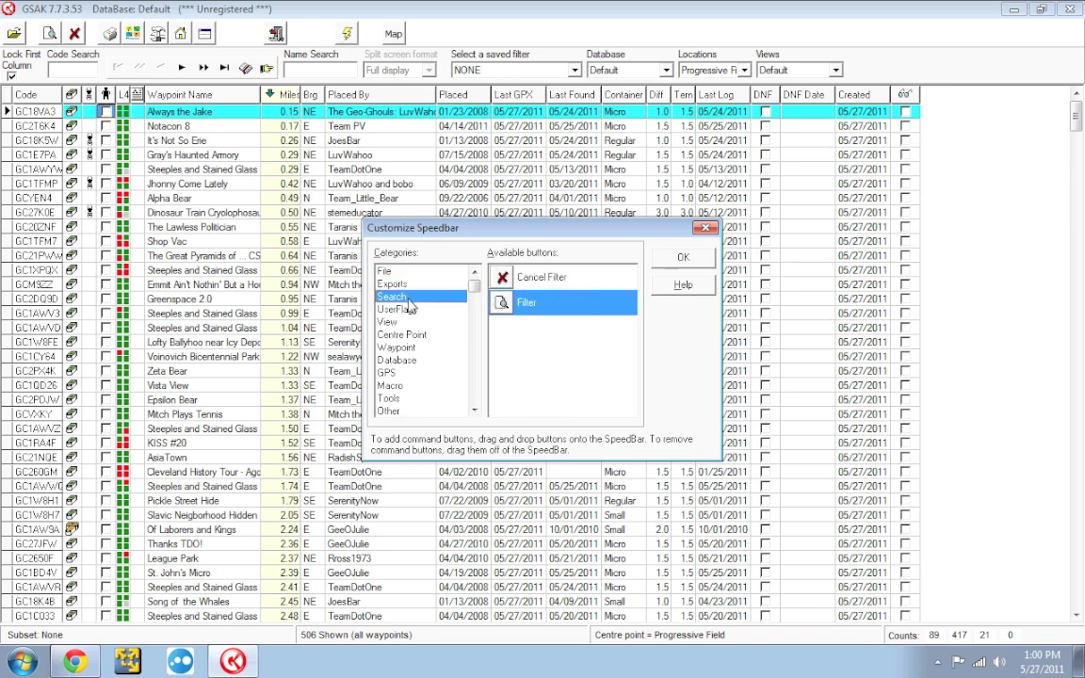
{"action": "left_click", "coordinate": [410, 309]}
{"action": "left_click", "coordinate": [411, 322]}
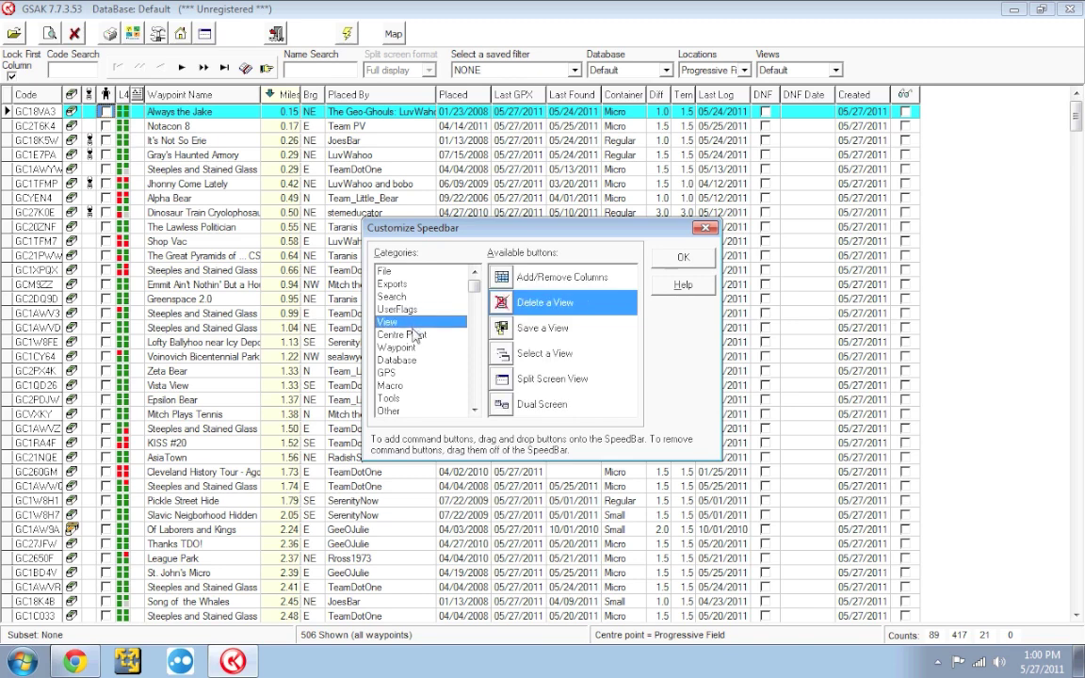
{"action": "left_click", "coordinate": [412, 334]}
{"action": "left_click", "coordinate": [412, 347]}
{"action": "left_click", "coordinate": [412, 360]}
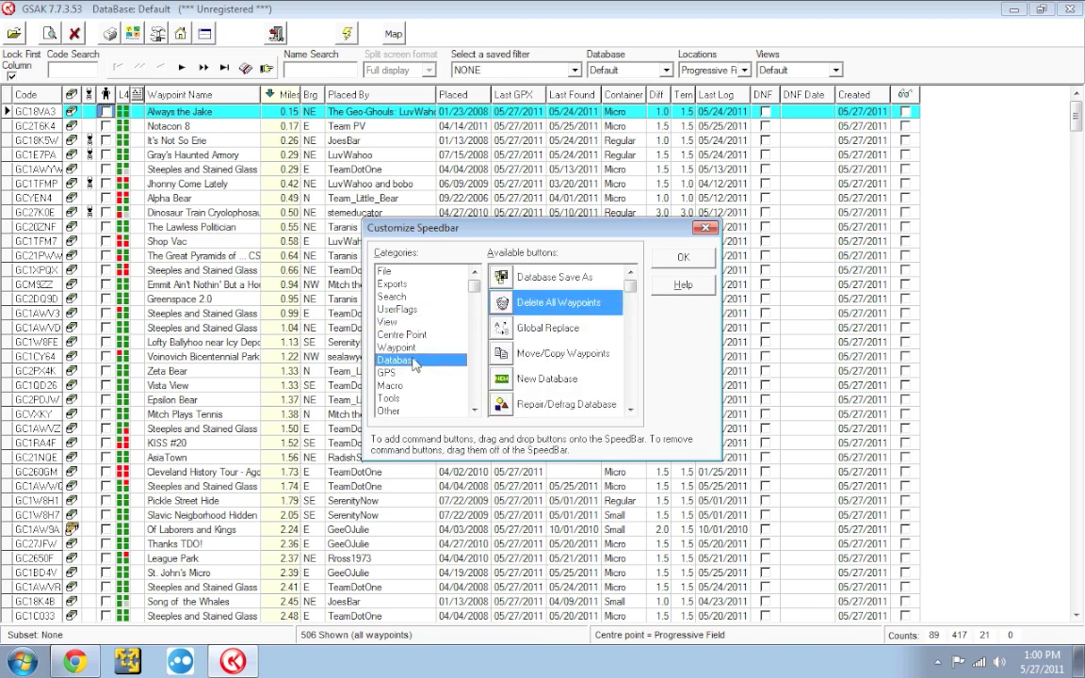
{"action": "left_click", "coordinate": [411, 373]}
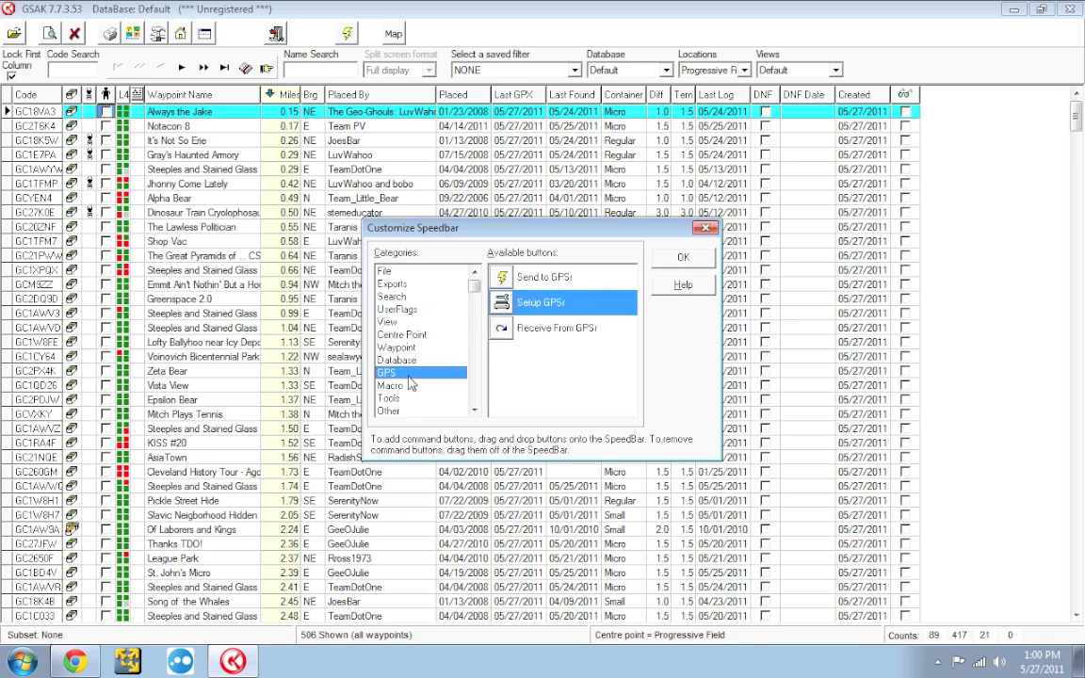
{"action": "left_click", "coordinate": [683, 264]}
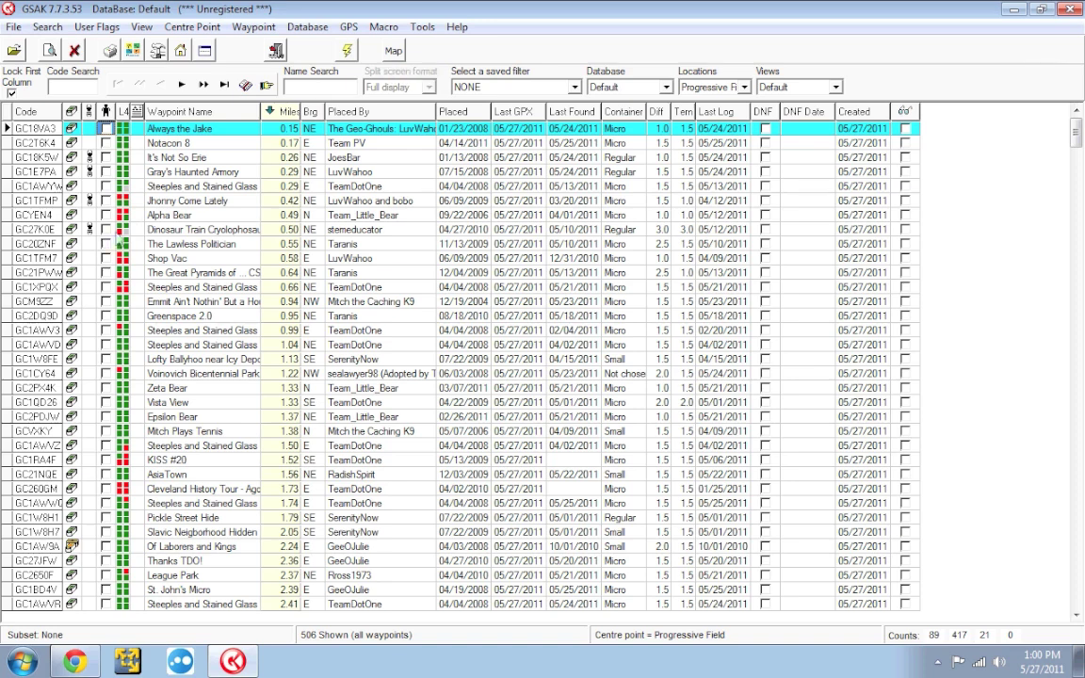
Show the Steeples and Stained Glass waypoint, four rows below Always the Jake, in MapQuest, close the map page and return to GSAK.
{"action": "key", "text": "Down"}
{"action": "key", "text": "Down"}
{"action": "key", "text": "Down"}
{"action": "key", "text": "Down"}
{"action": "left_click", "coordinate": [396, 54]}
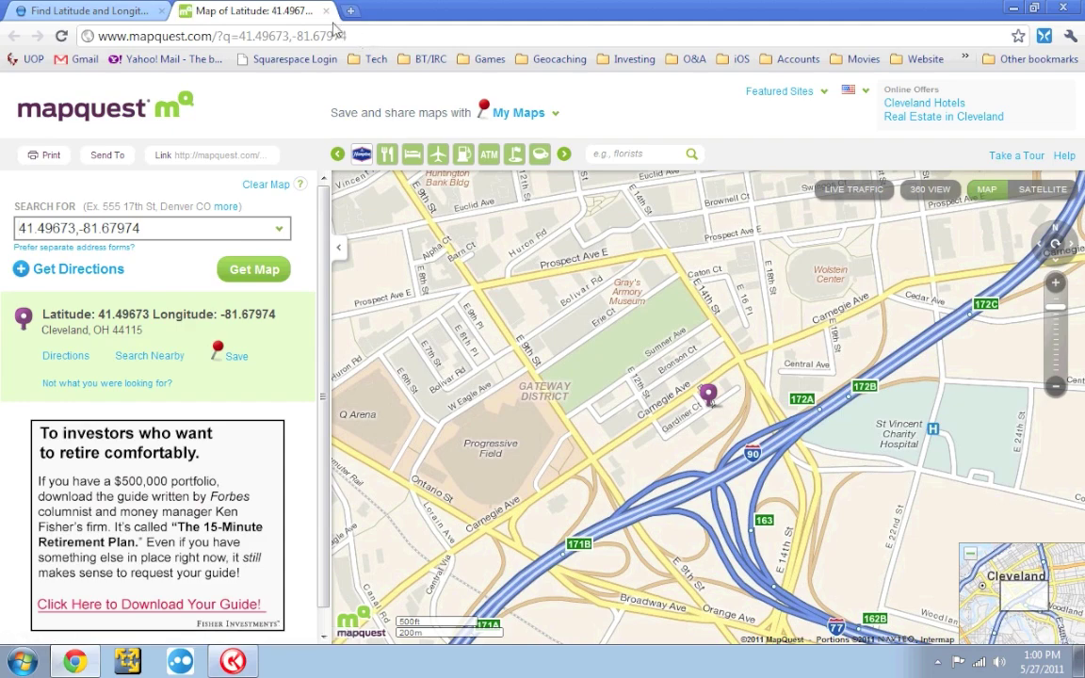
{"action": "left_click", "coordinate": [326, 10]}
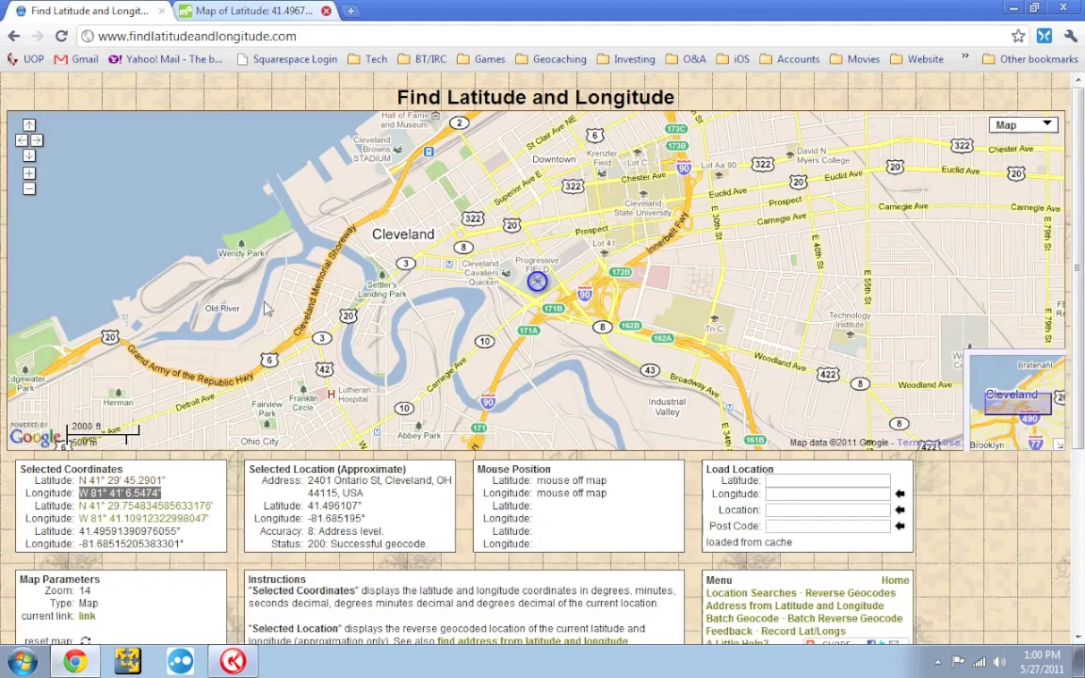
{"action": "left_click", "coordinate": [237, 663]}
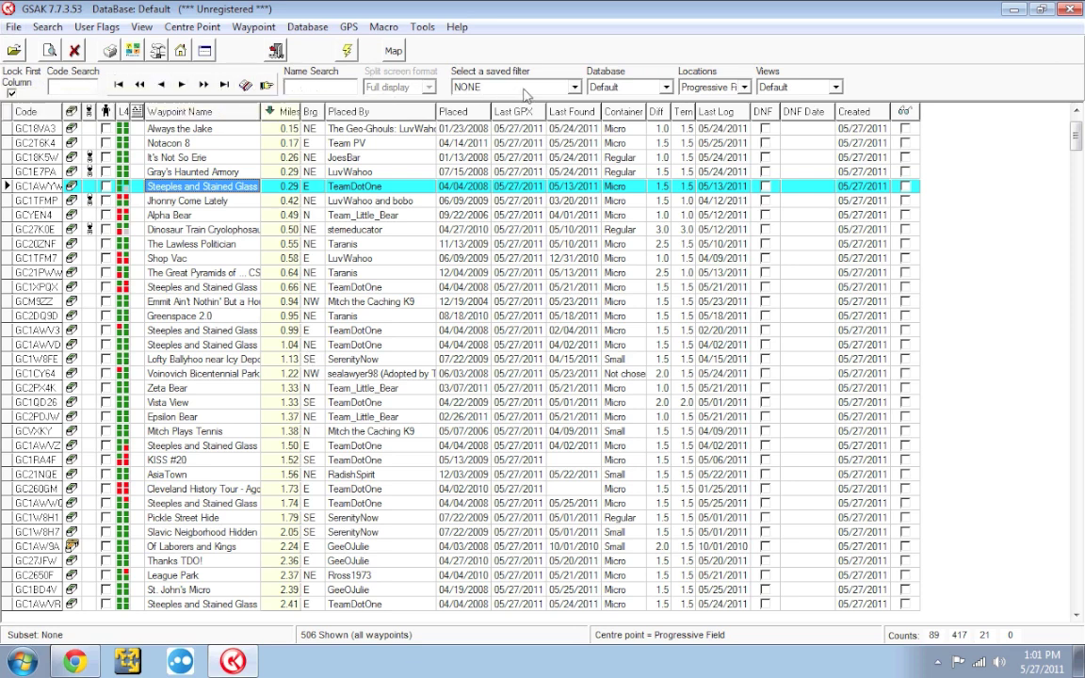
Start customizing the search bar and shift the Split screen format item slightly closer to the saved filter selector.
{"action": "right_click", "coordinate": [872, 94]}
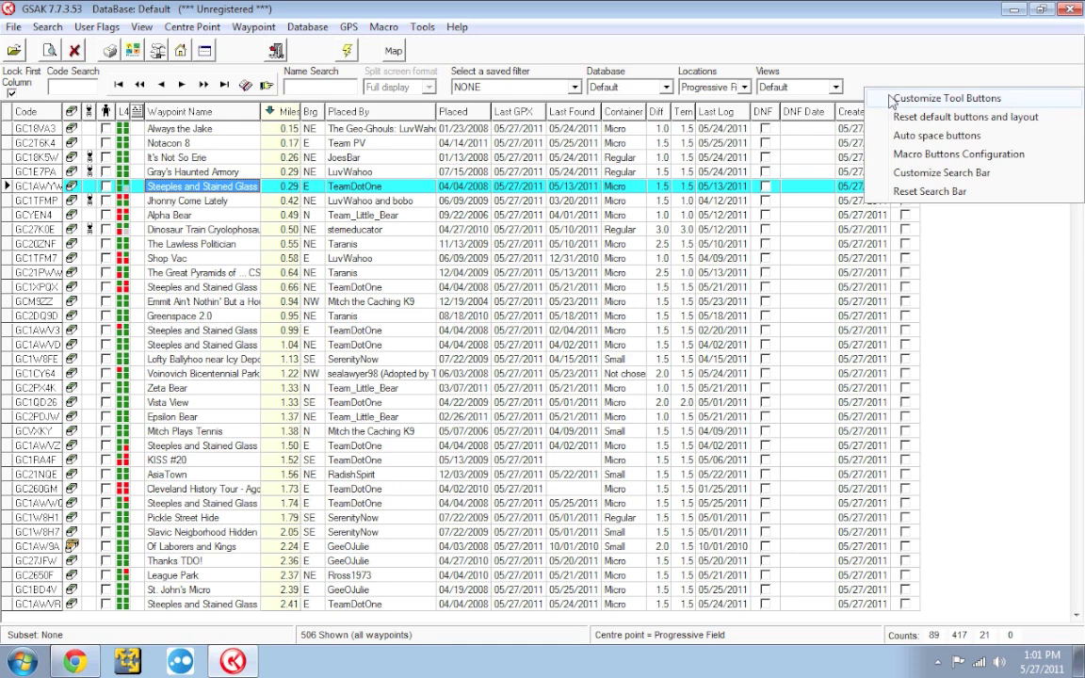
{"action": "left_click", "coordinate": [915, 173]}
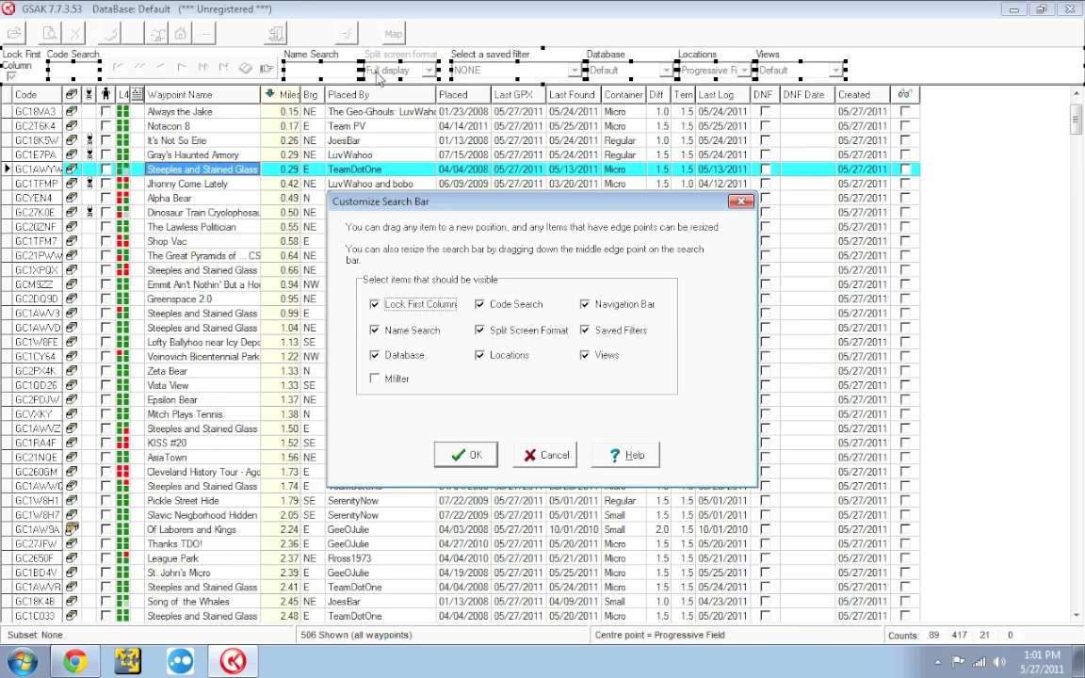
{"action": "left_click_drag", "start_coordinate": [378, 77], "coordinate": [347, 69]}
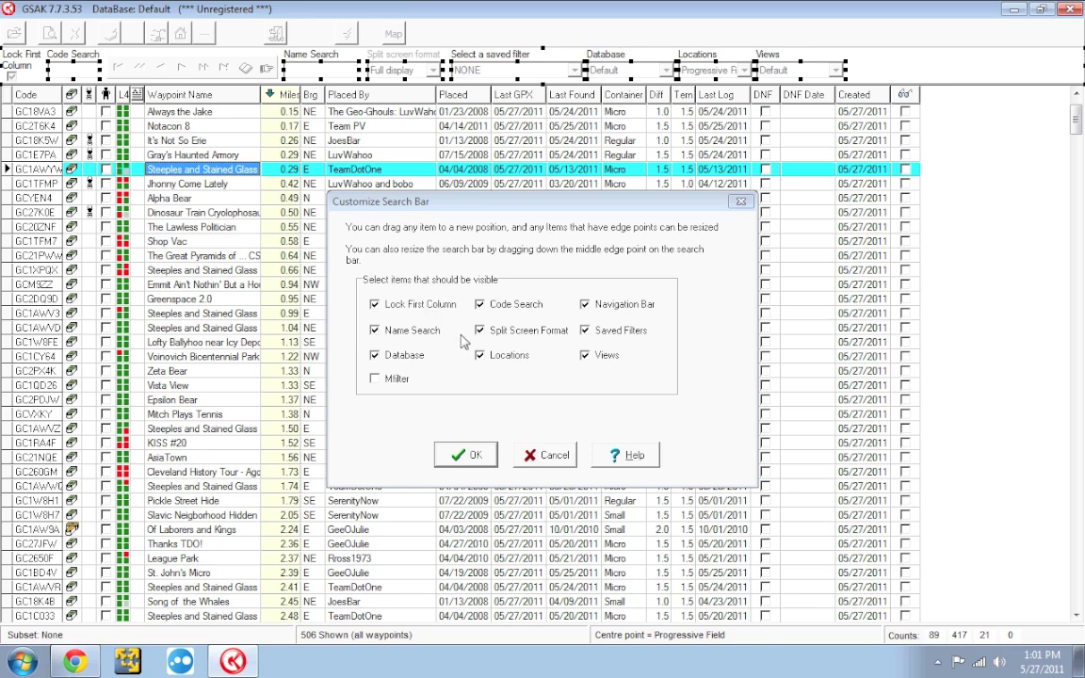
Hide the Name Search item from the search bar and accept the customization.
{"action": "left_click", "coordinate": [373, 329]}
{"action": "left_click", "coordinate": [374, 329]}
{"action": "left_click", "coordinate": [374, 332]}
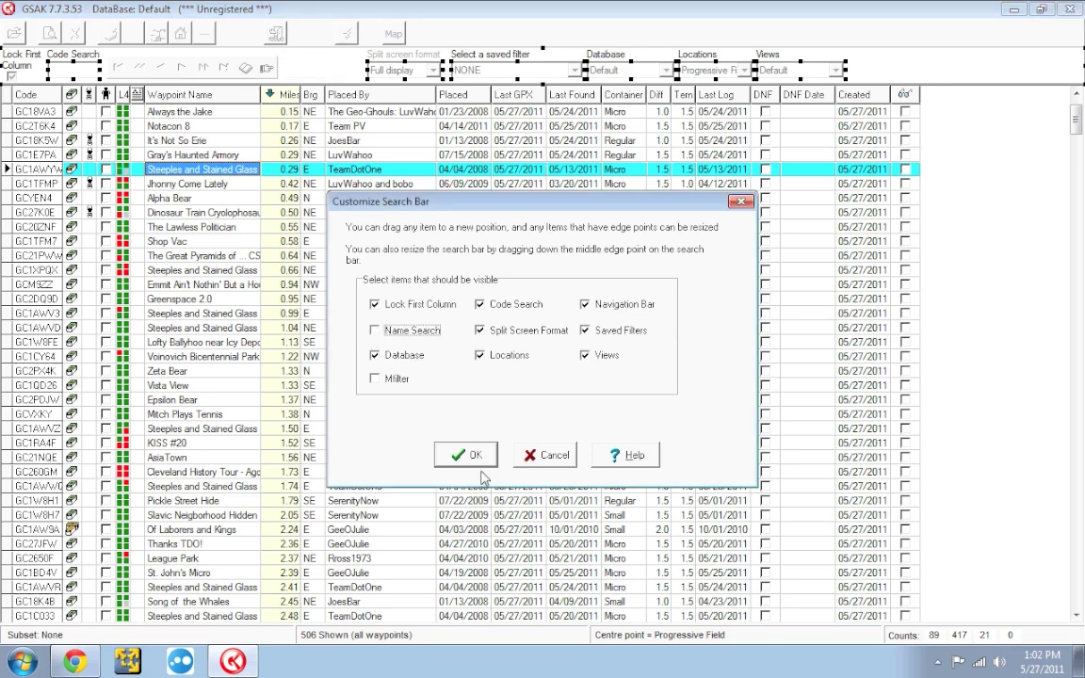
{"action": "left_click", "coordinate": [437, 432]}
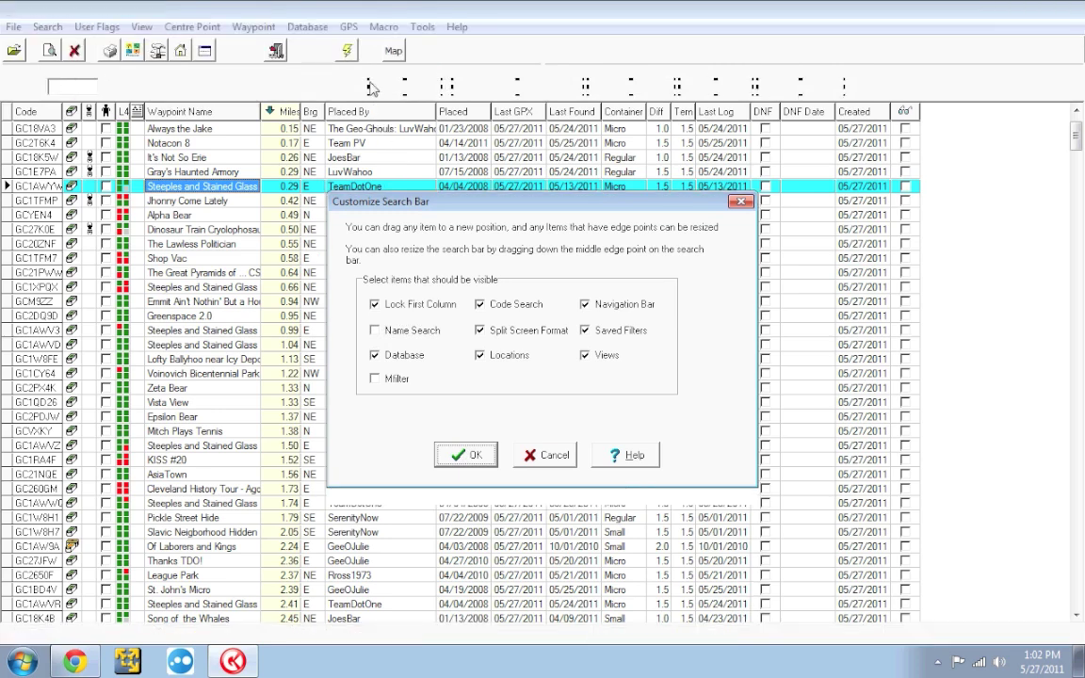